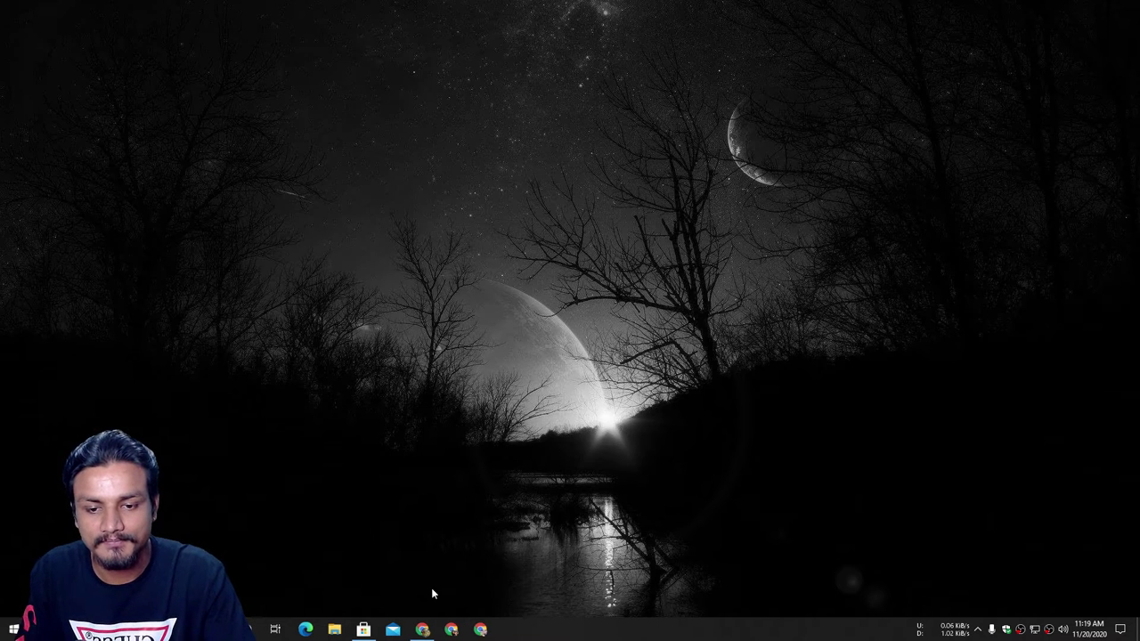
Step: View the WinDynamicDesktop 4.4.0 release page on GitHub and the app's Microsoft Store page, and put both windows away
click(422, 629)
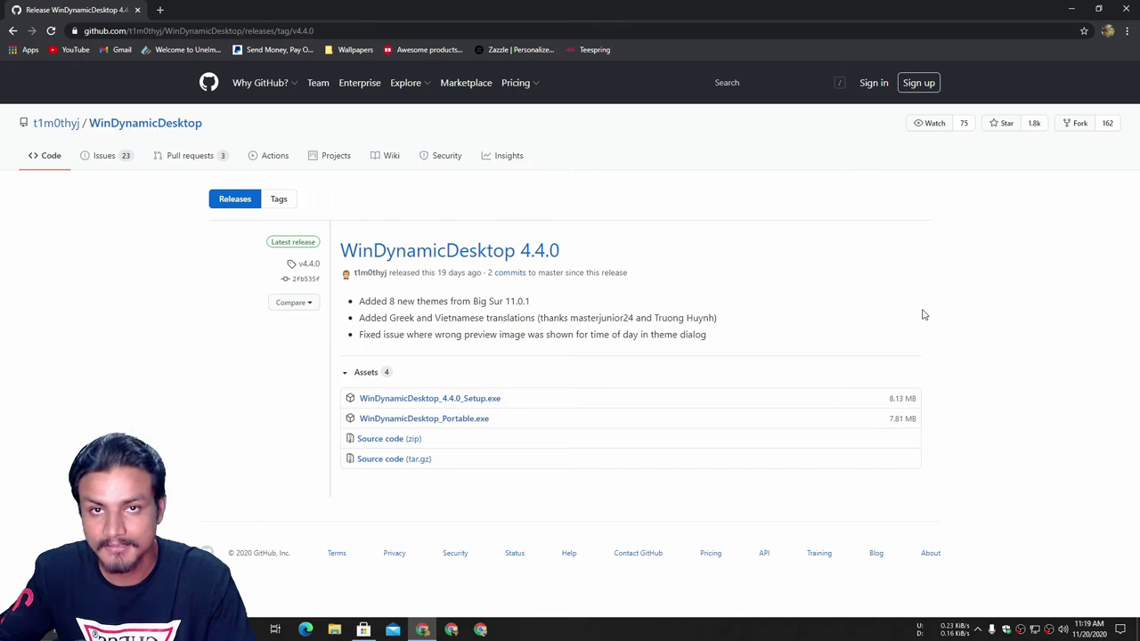
click(364, 630)
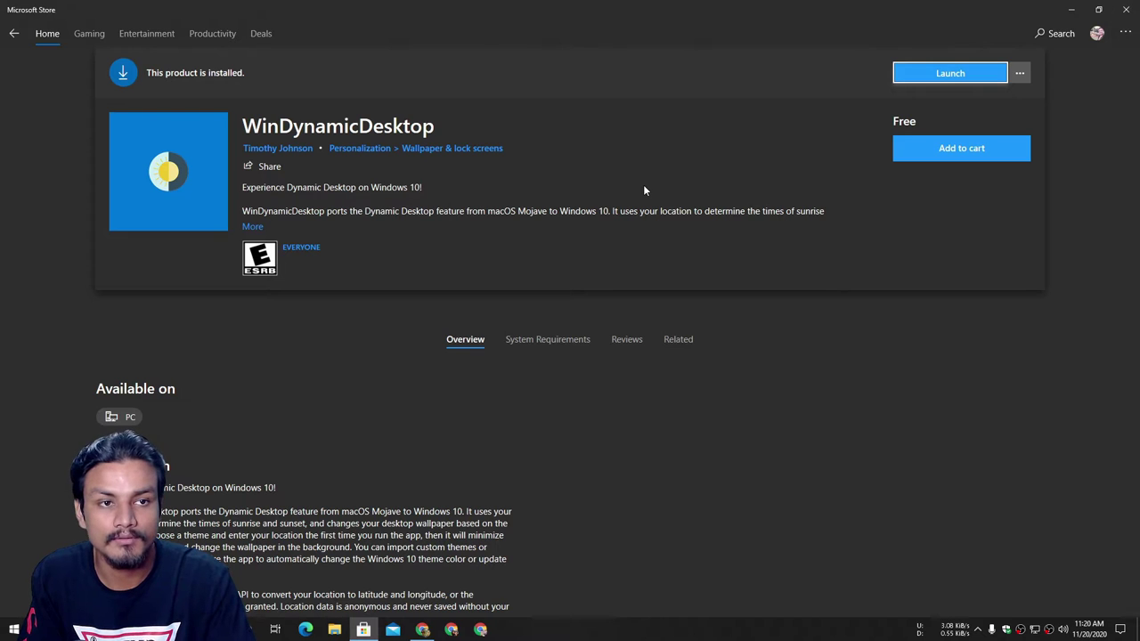
click(421, 631)
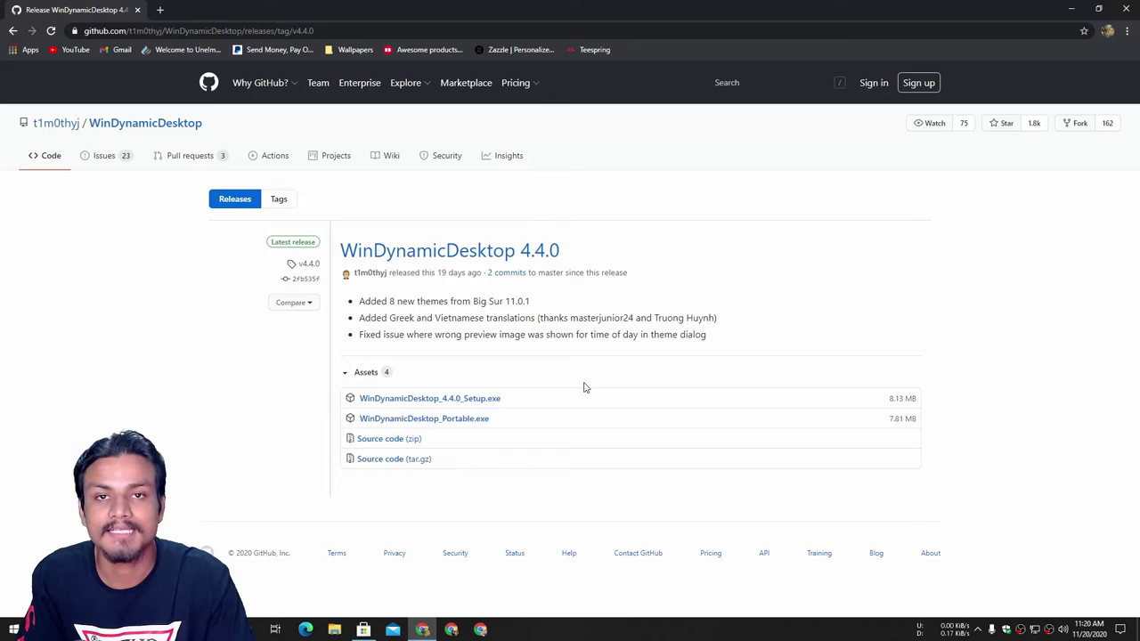
click(363, 630)
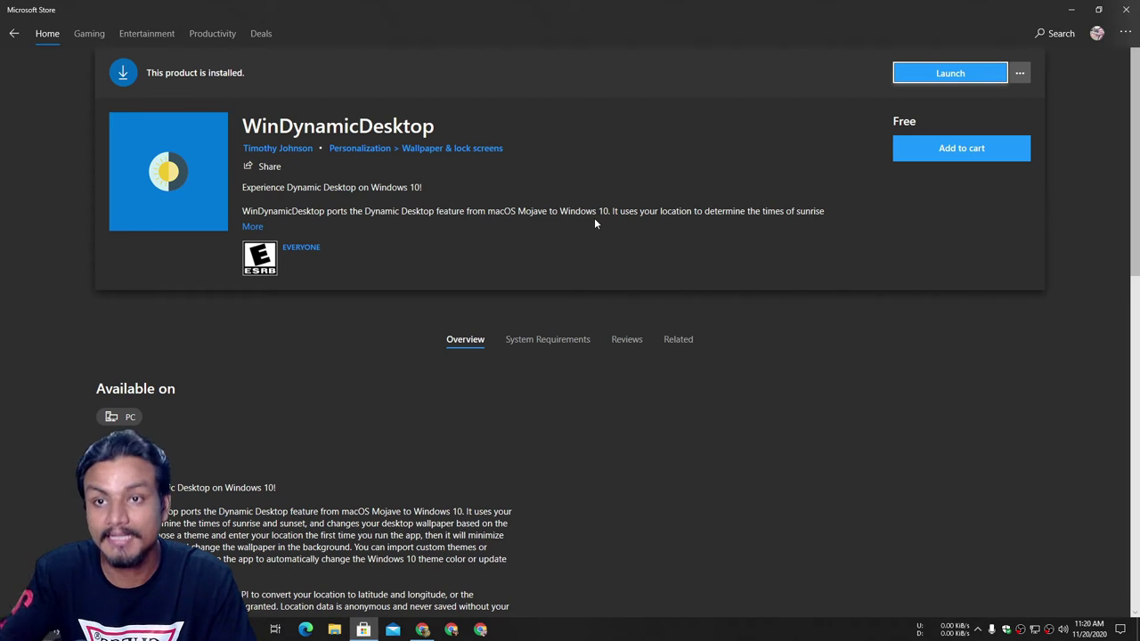
click(422, 630)
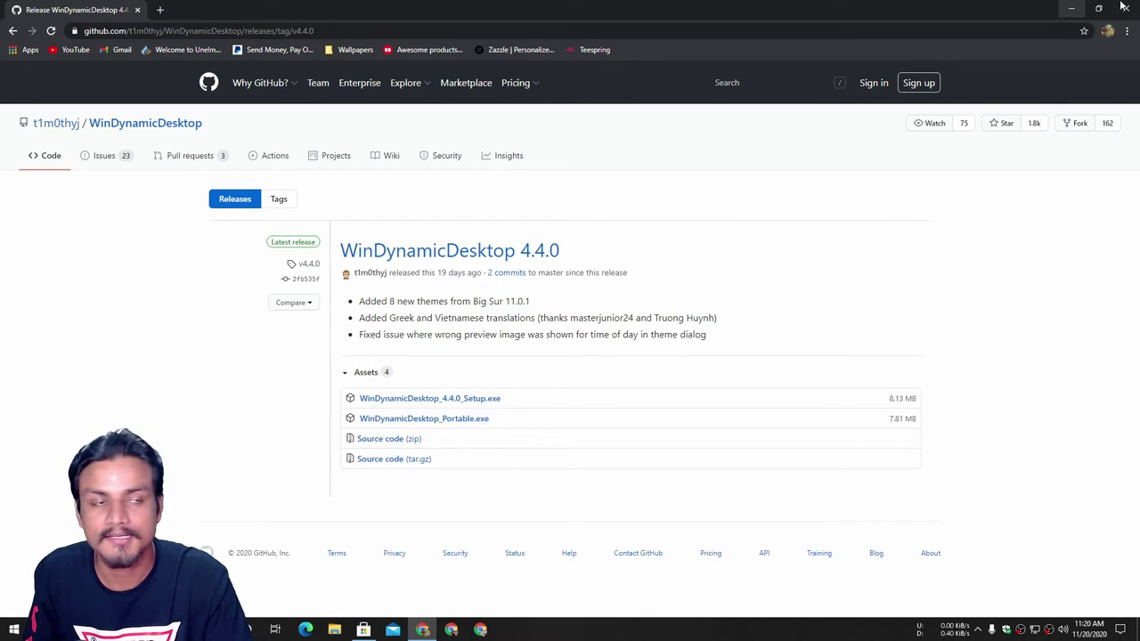
click(1071, 9)
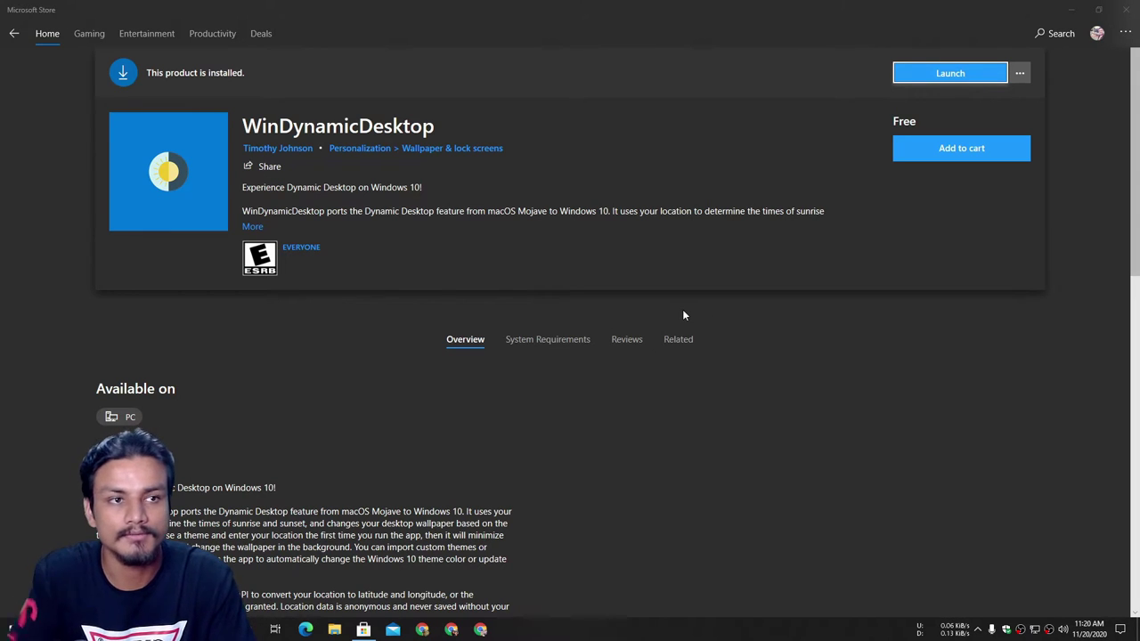
click(1125, 9)
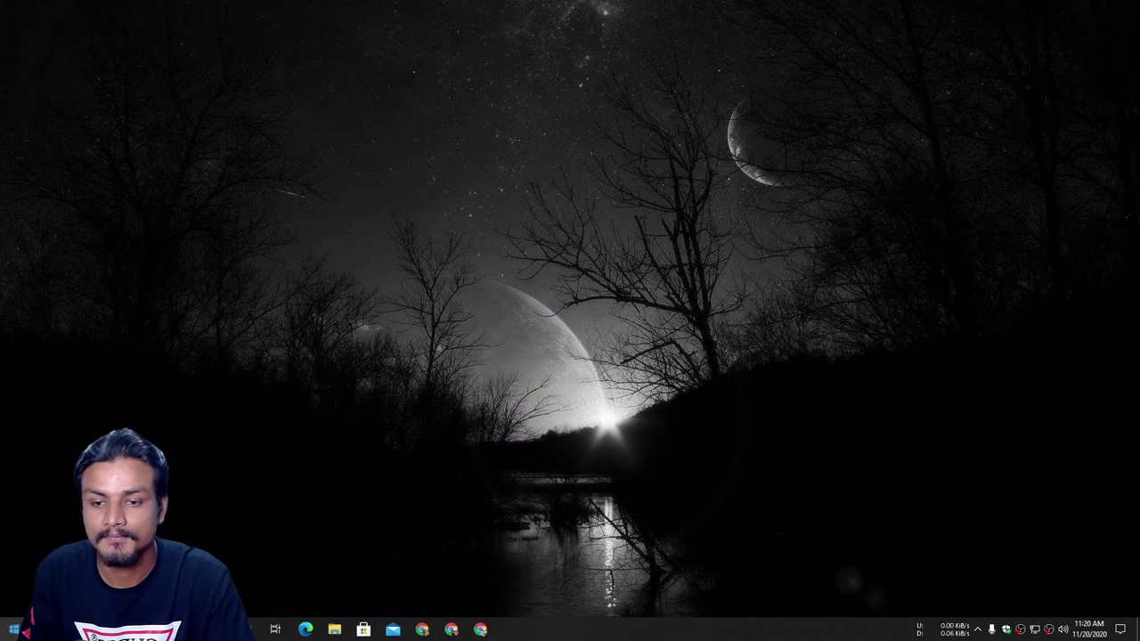
Step: Launch the recently installed WinDynamicDesktop app
key(super)
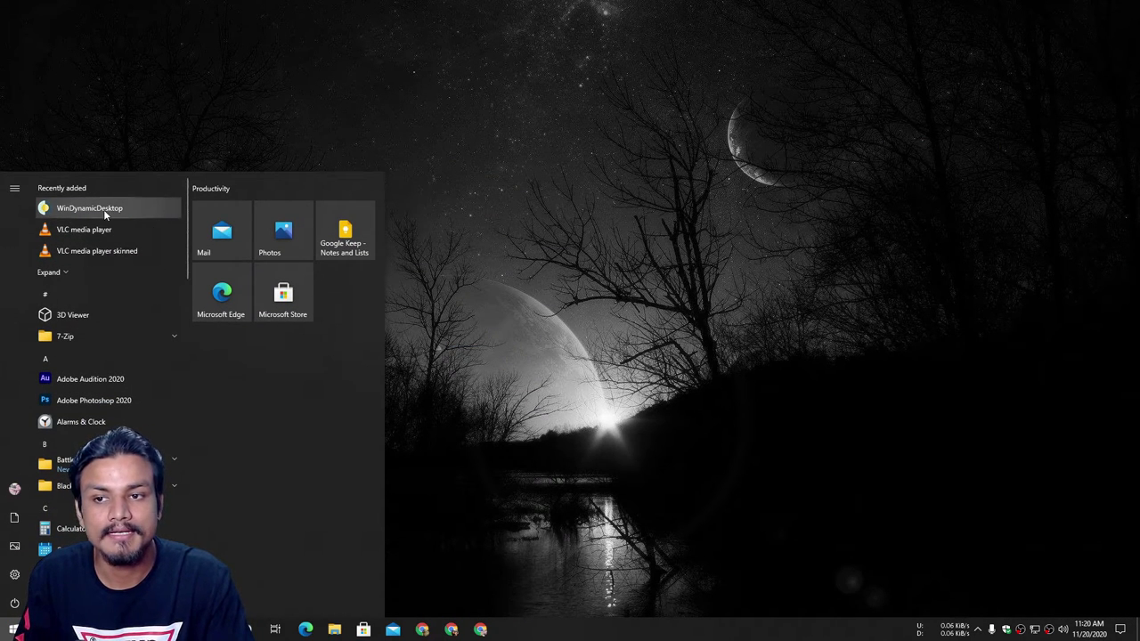
click(103, 209)
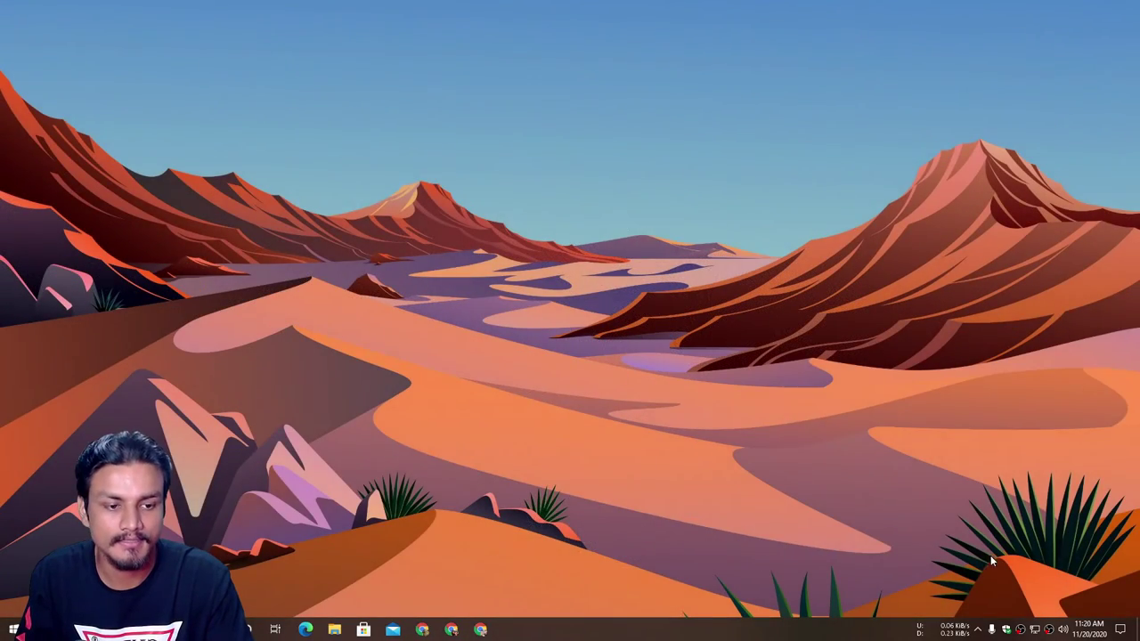
click(977, 631)
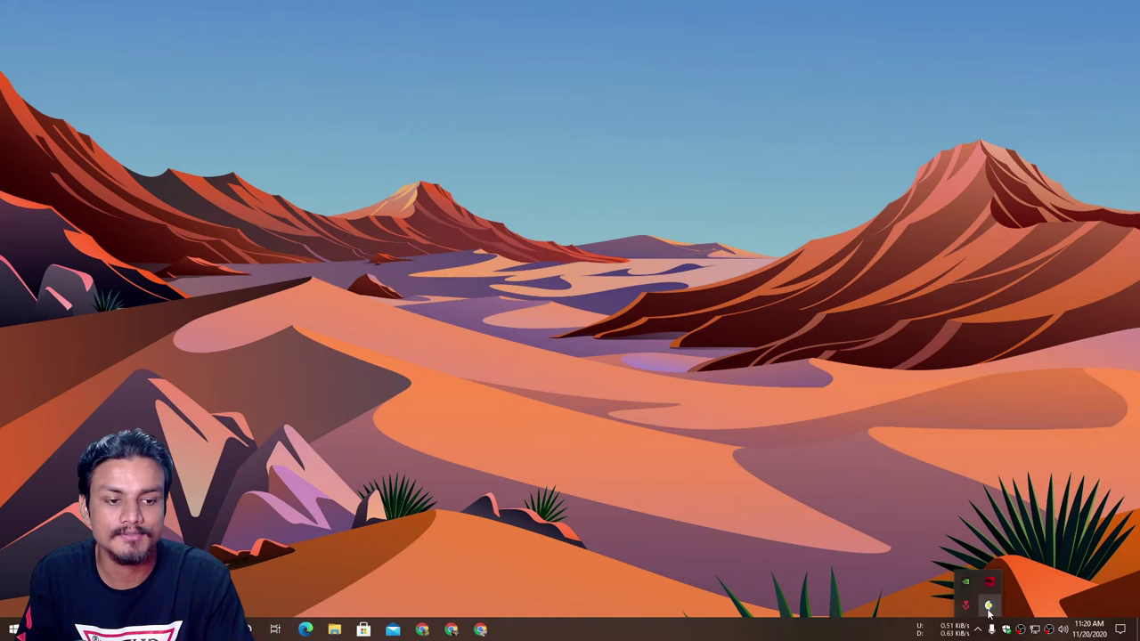
right_click(988, 605)
click(927, 485)
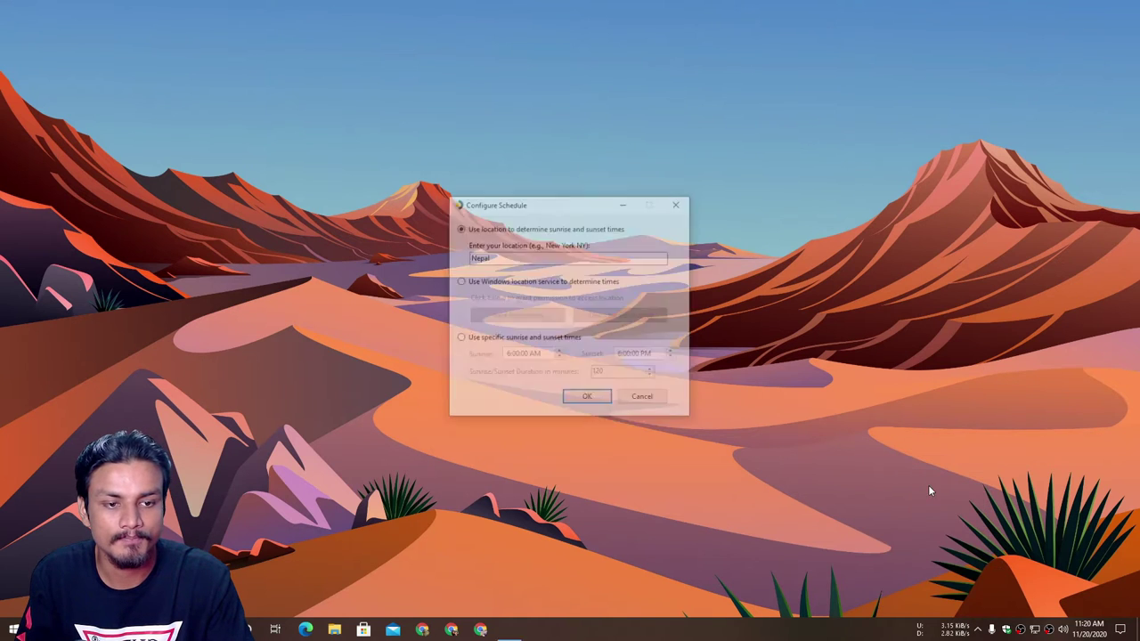
click(683, 206)
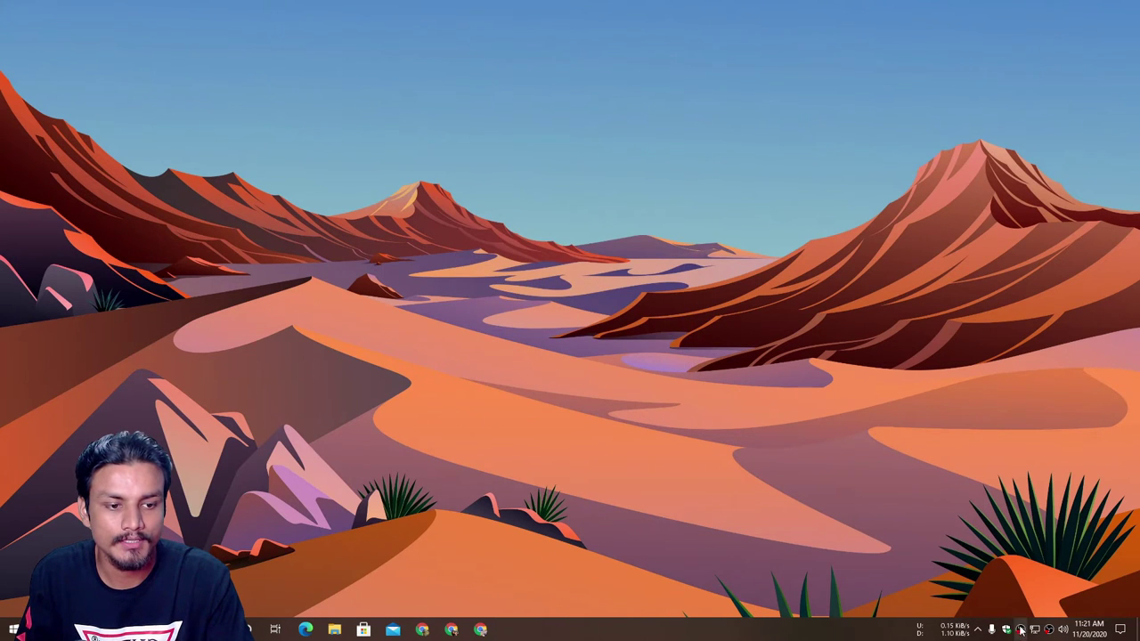
Step: Open WinDynamicDesktop's schedule configuration and move its dialog away from the centre of the desktop
click(977, 631)
right_click(988, 605)
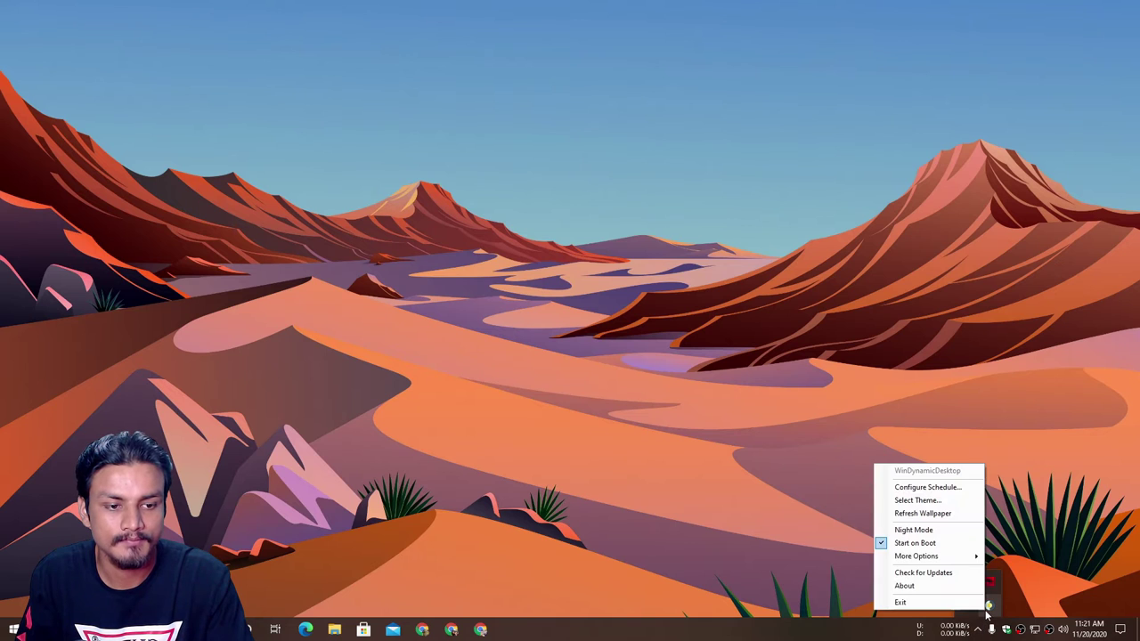
click(927, 487)
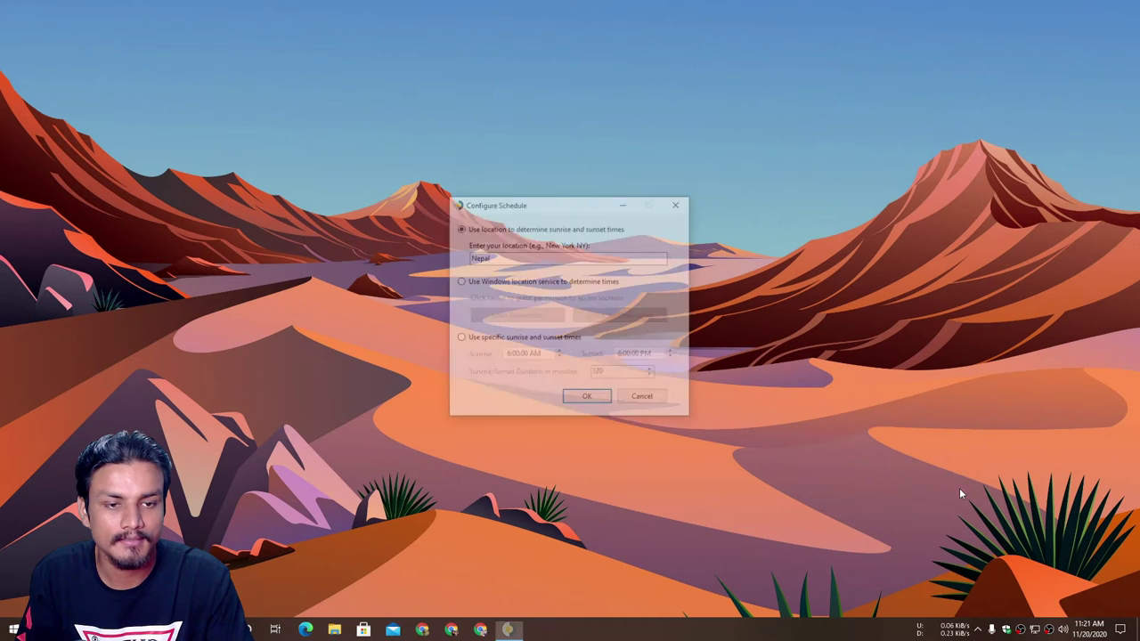
drag(554, 216, 486, 193)
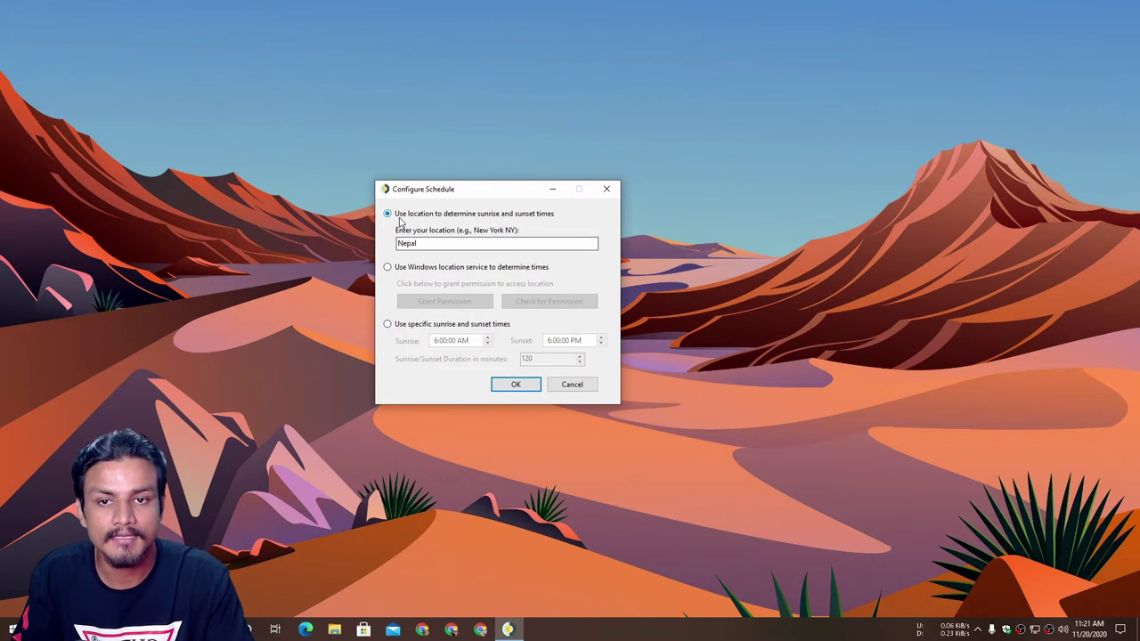
Step: Try hdhhd as the location, clear it, and try the Windows location service and specific sunrise and sunset times options
drag(435, 243, 382, 244)
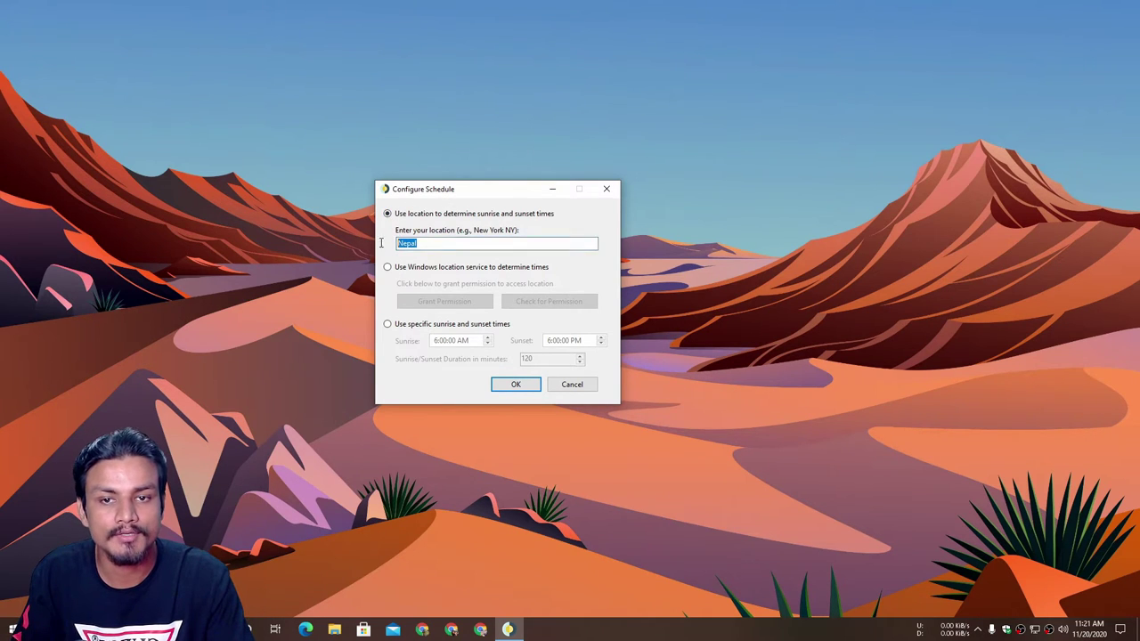
text(hdhhd)
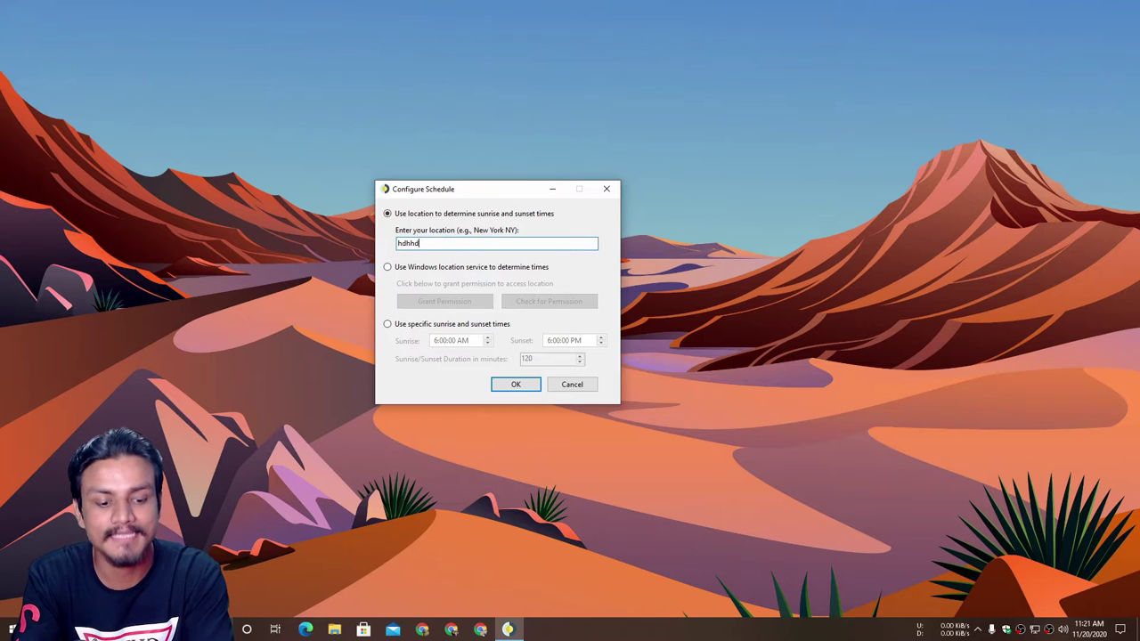
key(BackSpace)
key(BackSpace)
key(BackSpace)
key(BackSpace)
key(BackSpace)
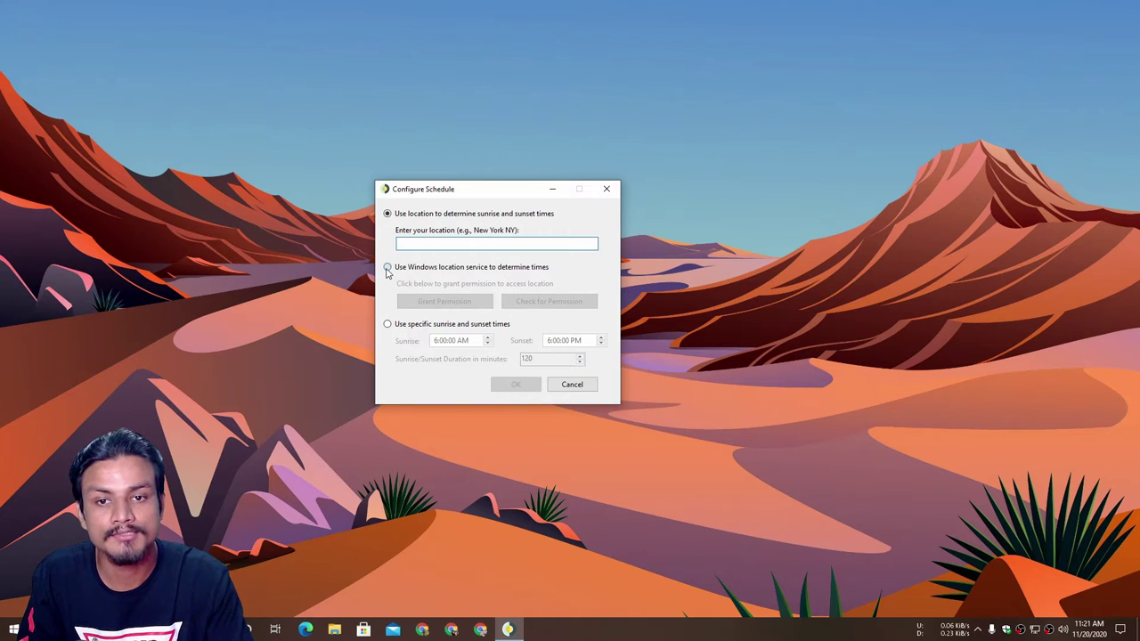
click(387, 267)
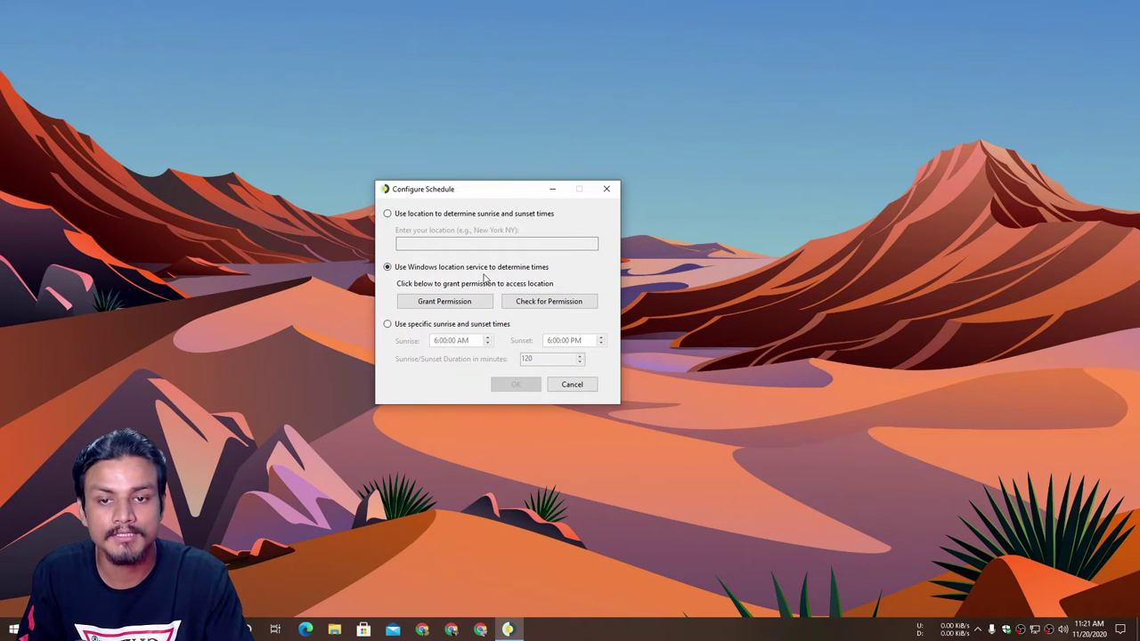
click(387, 324)
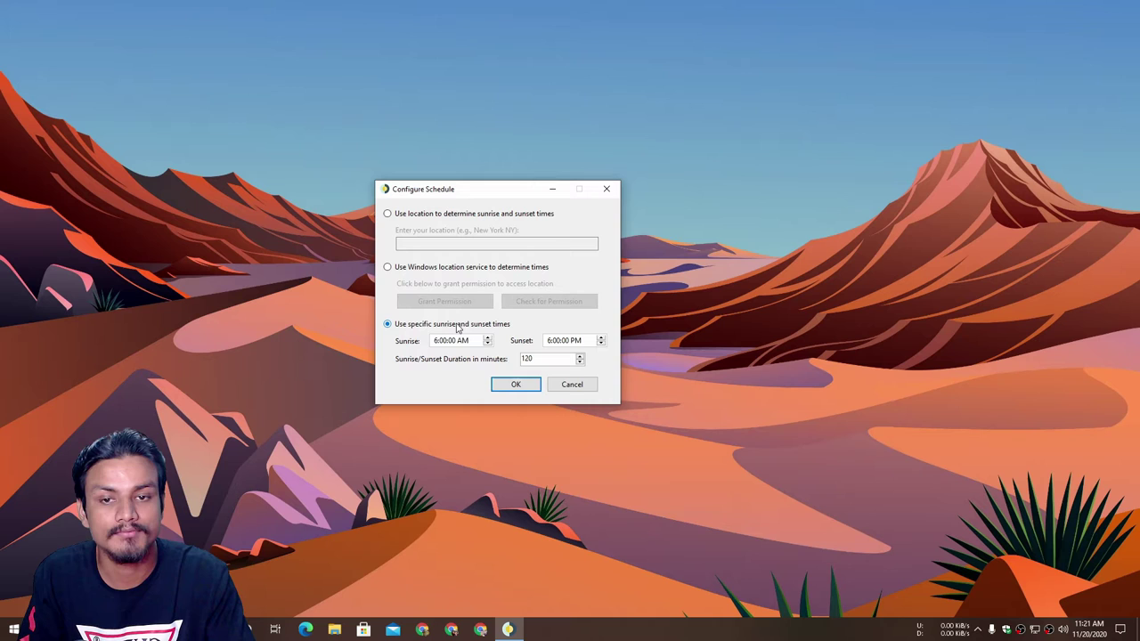
Step: Set the schedule to determine sunrise and sunset times from the location Nepal, and accept the found location
click(388, 213)
click(442, 245)
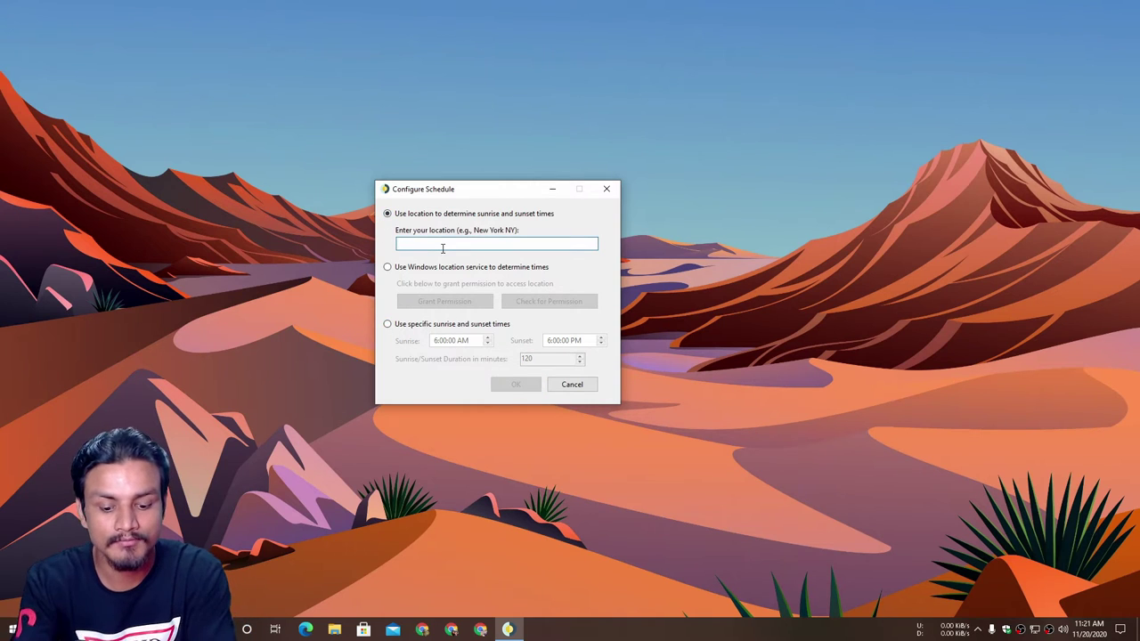
text(Nepal)
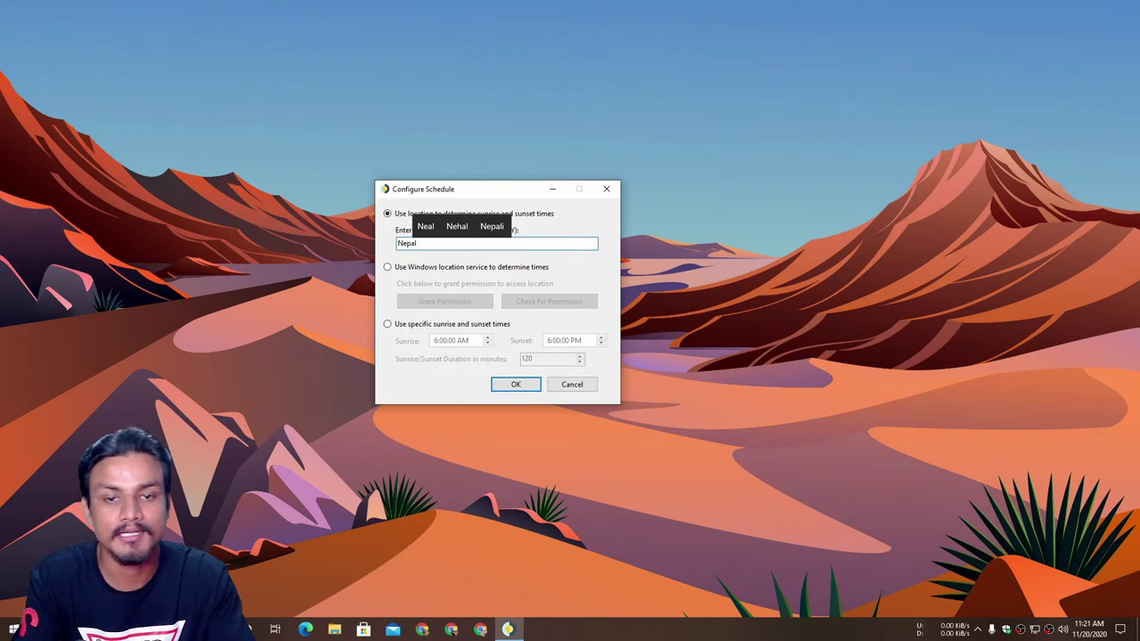
click(514, 388)
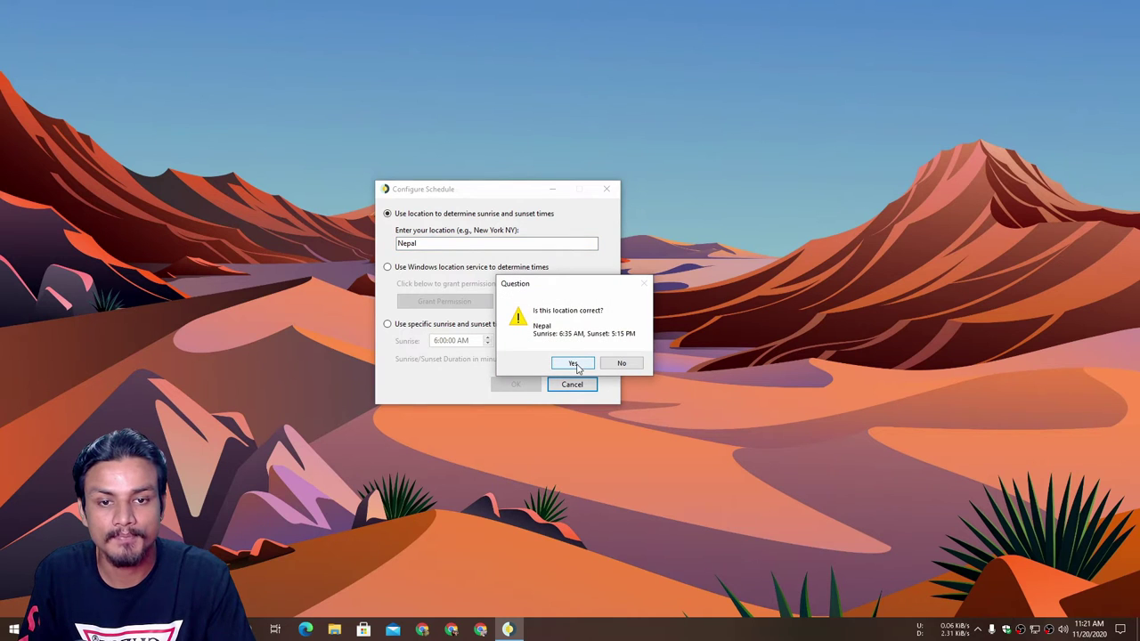
click(574, 364)
Step: Open WinDynamicDesktop's theme selection and shift its window slightly on the desktop
click(978, 629)
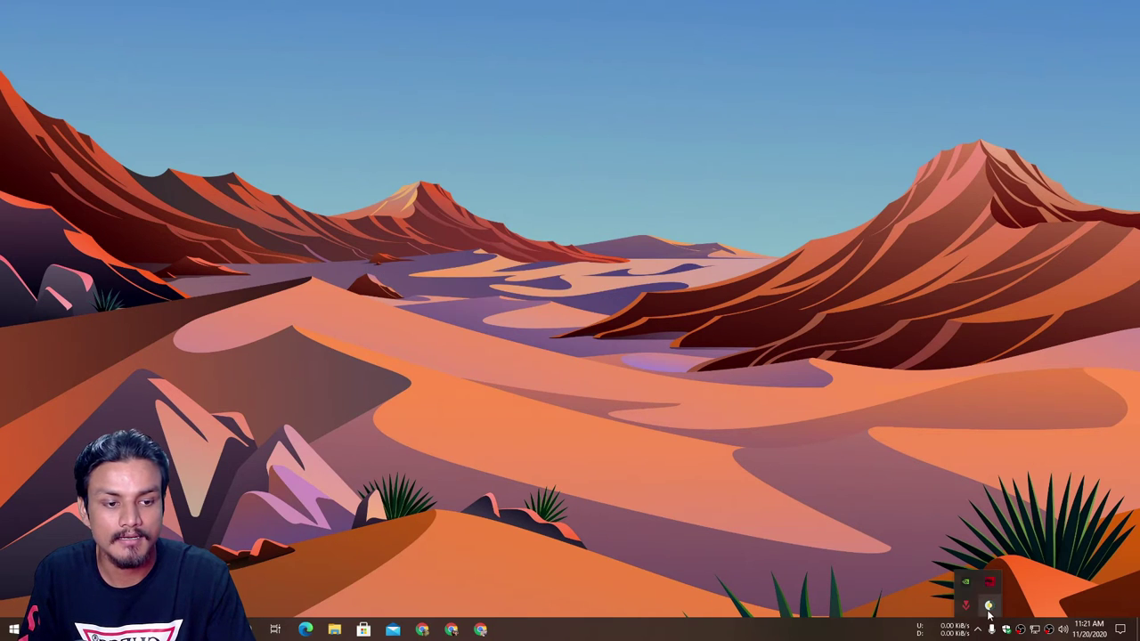
right_click(988, 608)
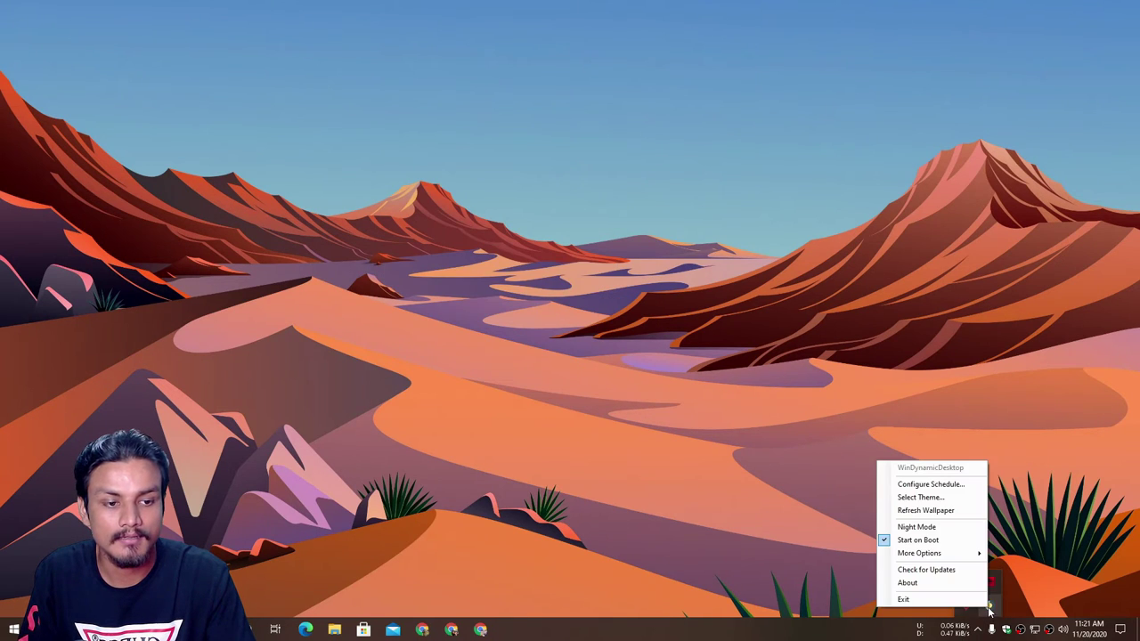
click(963, 505)
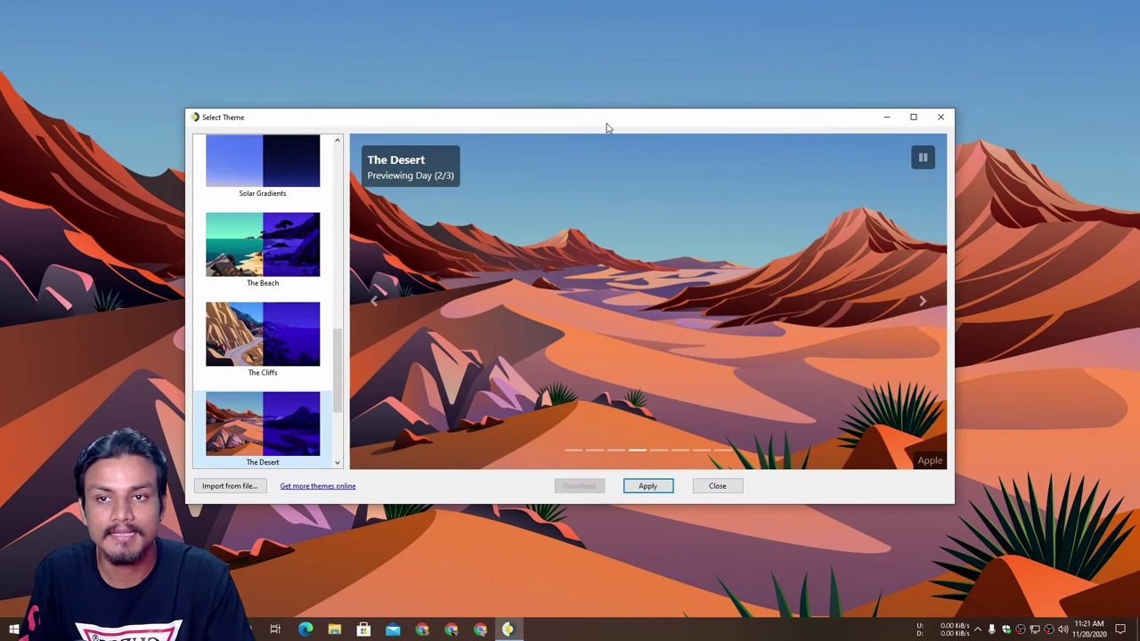
drag(607, 127, 569, 115)
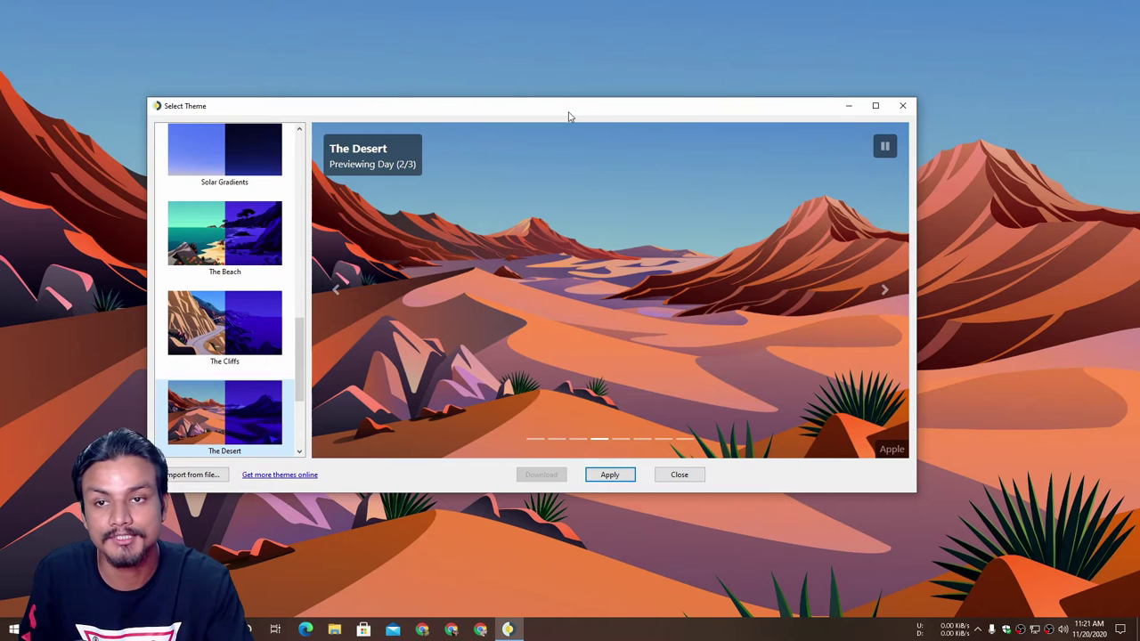
click(977, 630)
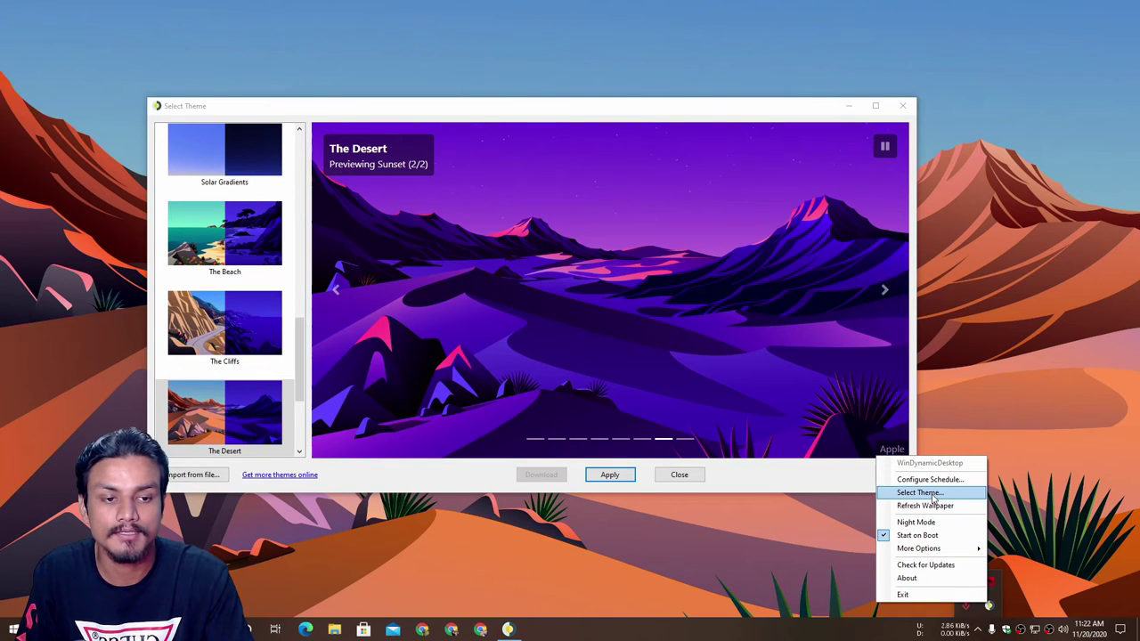
click(452, 122)
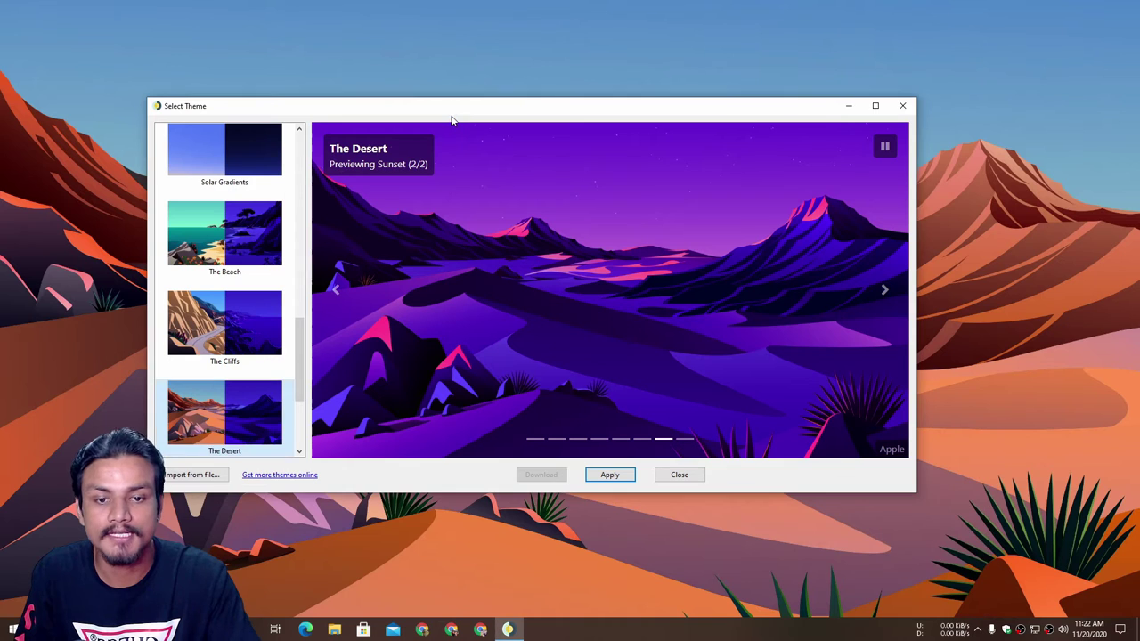
Step: Examine The Desert theme's preview images for the night, sunset, day and sunrise phases
scroll(300, 361, up, 2)
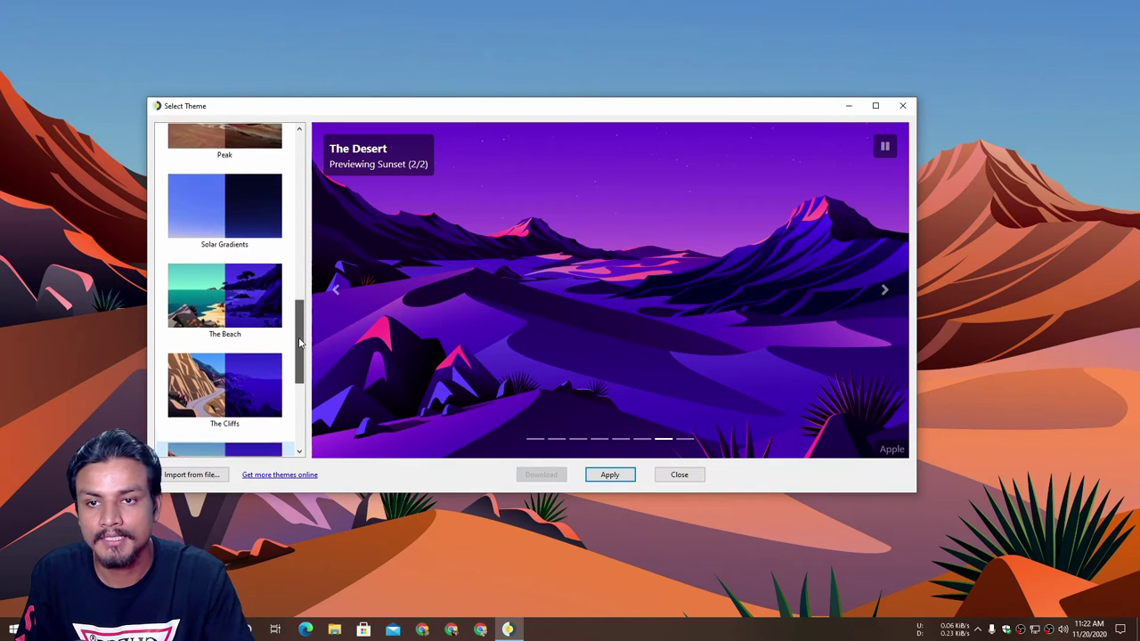
click(687, 441)
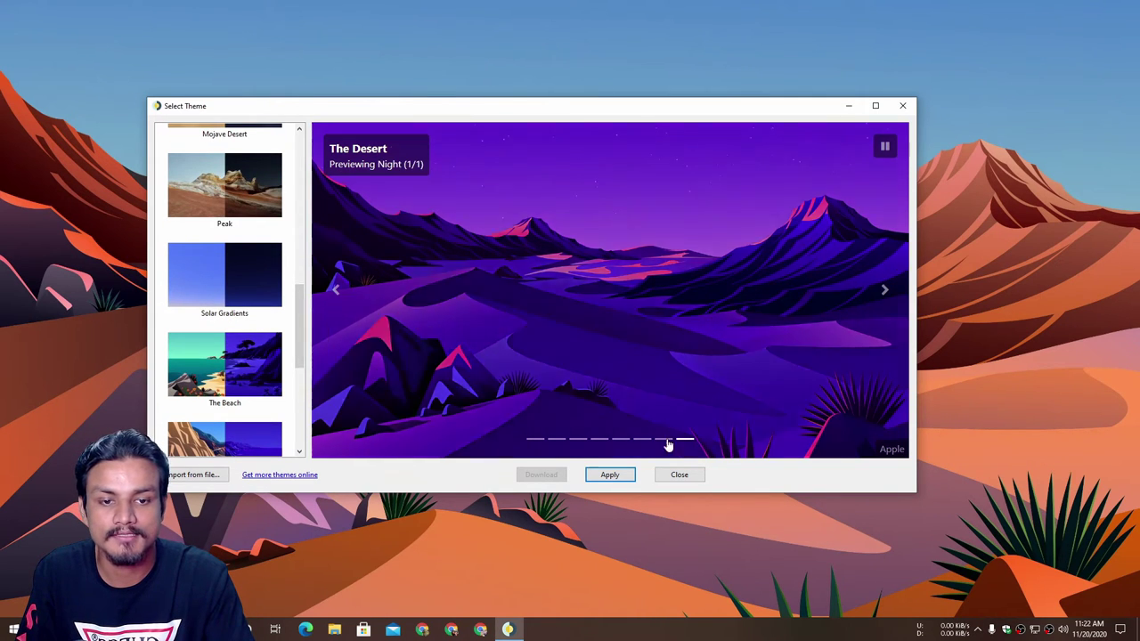
click(641, 441)
click(622, 442)
click(600, 443)
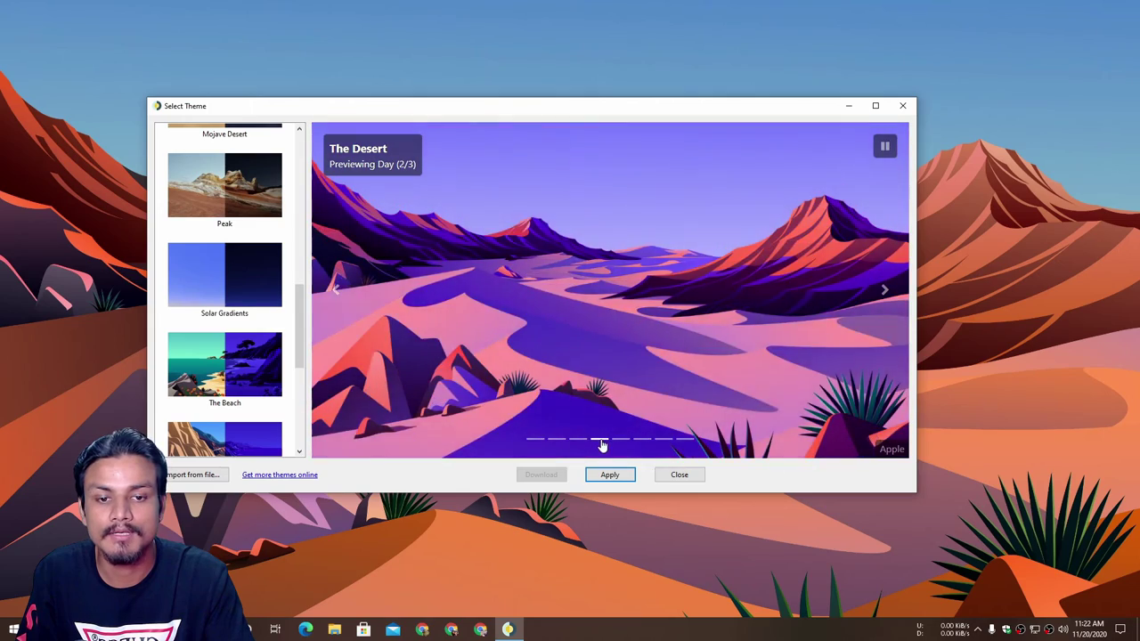
click(580, 445)
click(562, 444)
click(541, 444)
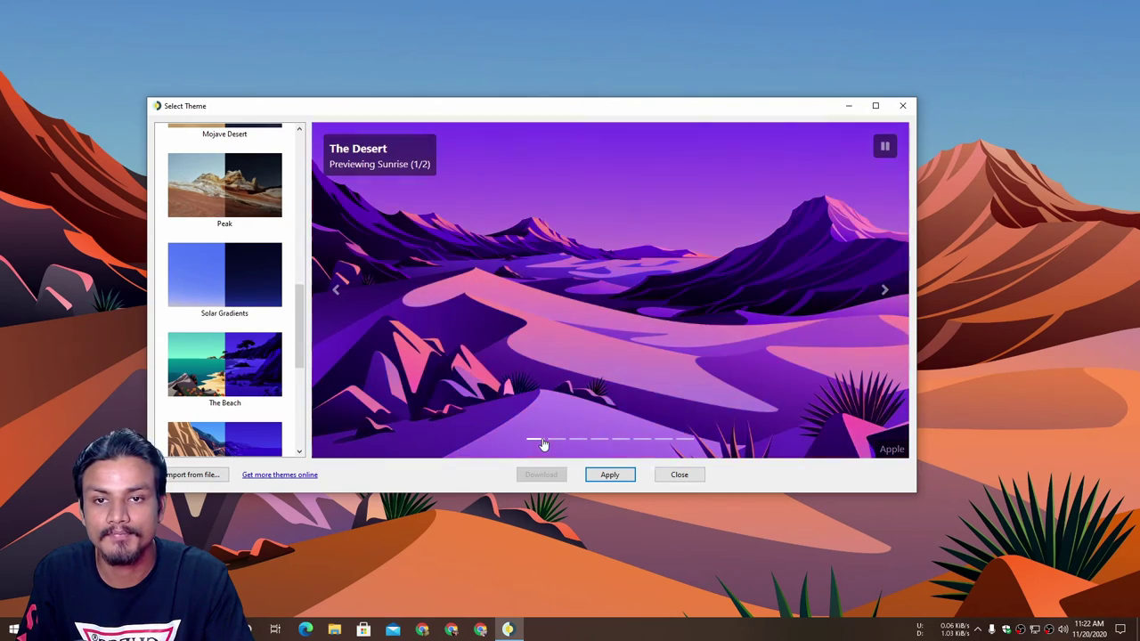
click(605, 445)
click(541, 443)
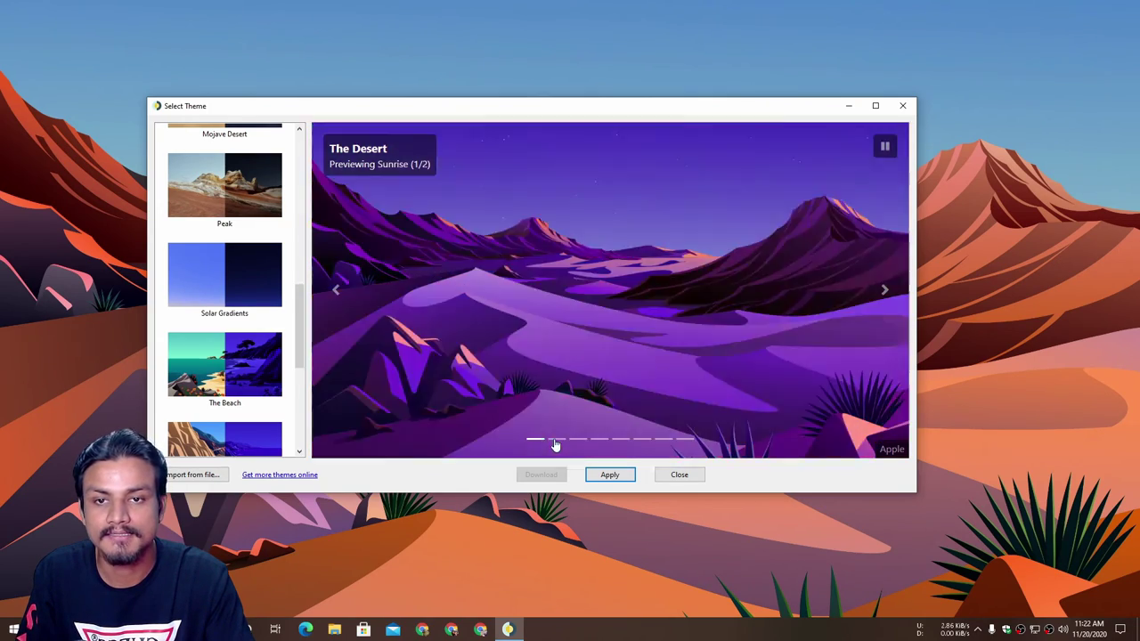
click(555, 444)
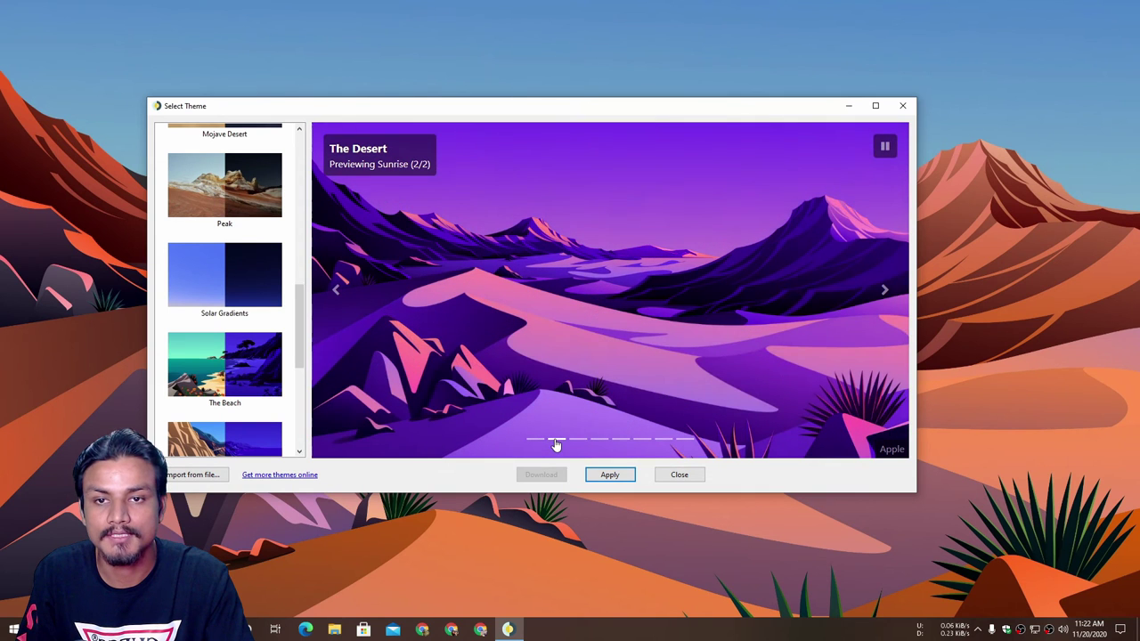
Step: Step through the remaining sunrise, day and sunset preview images of The Desert theme
click(580, 445)
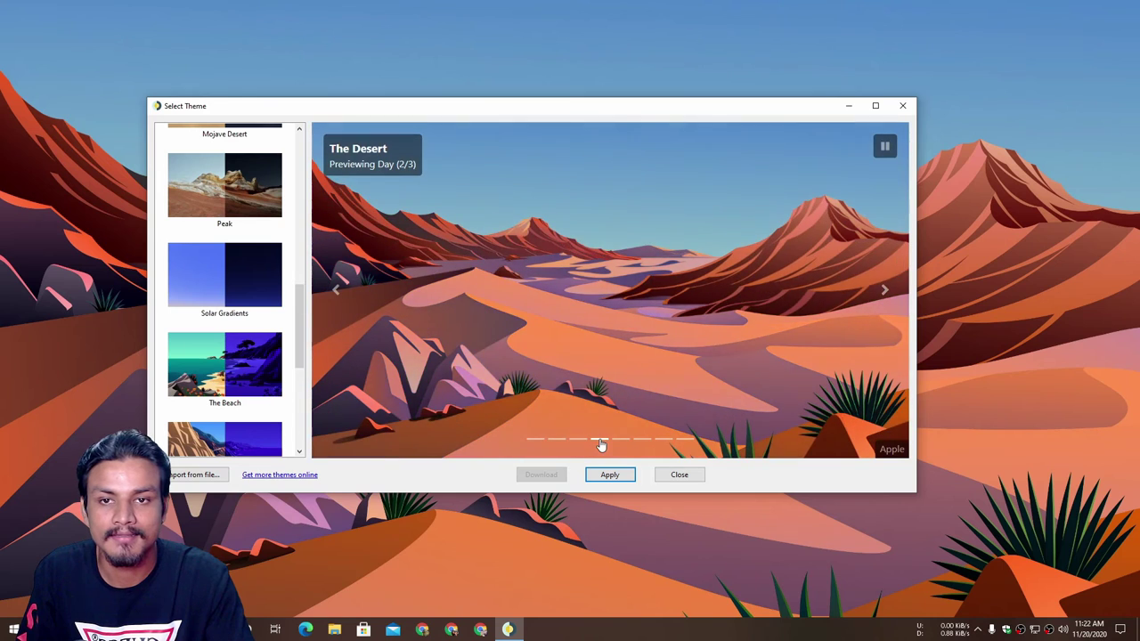
click(620, 444)
click(641, 444)
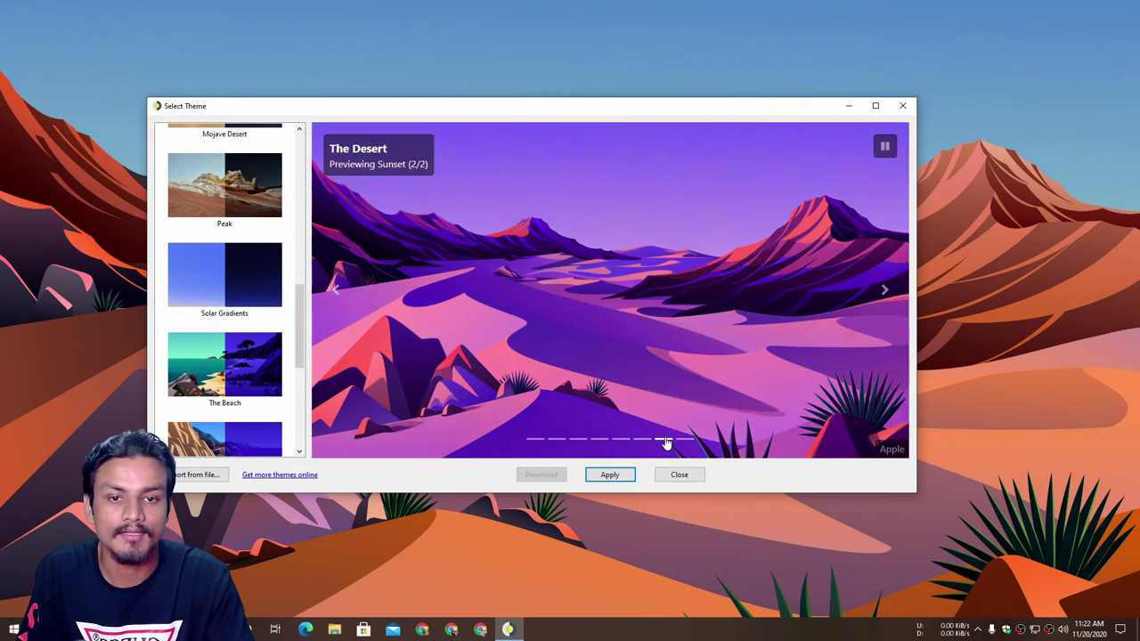
click(663, 442)
Step: Apply the Mojave Desert theme and minimize the theme selection window to show the desktop
scroll(300, 307, up, 1)
scroll(300, 307, up, 1)
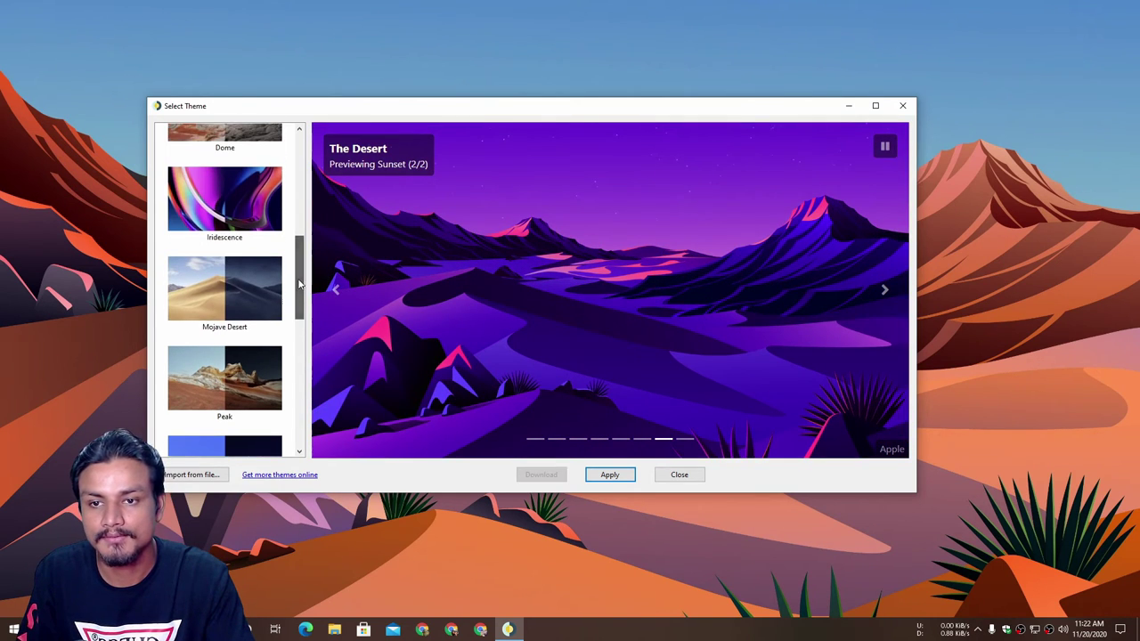
click(237, 288)
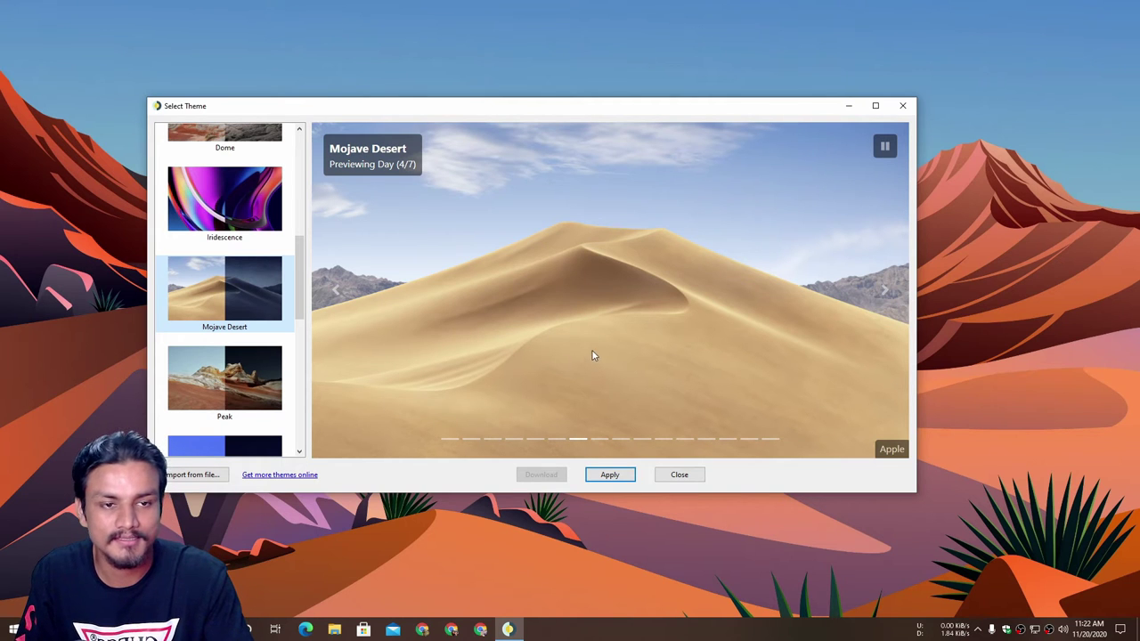
click(609, 474)
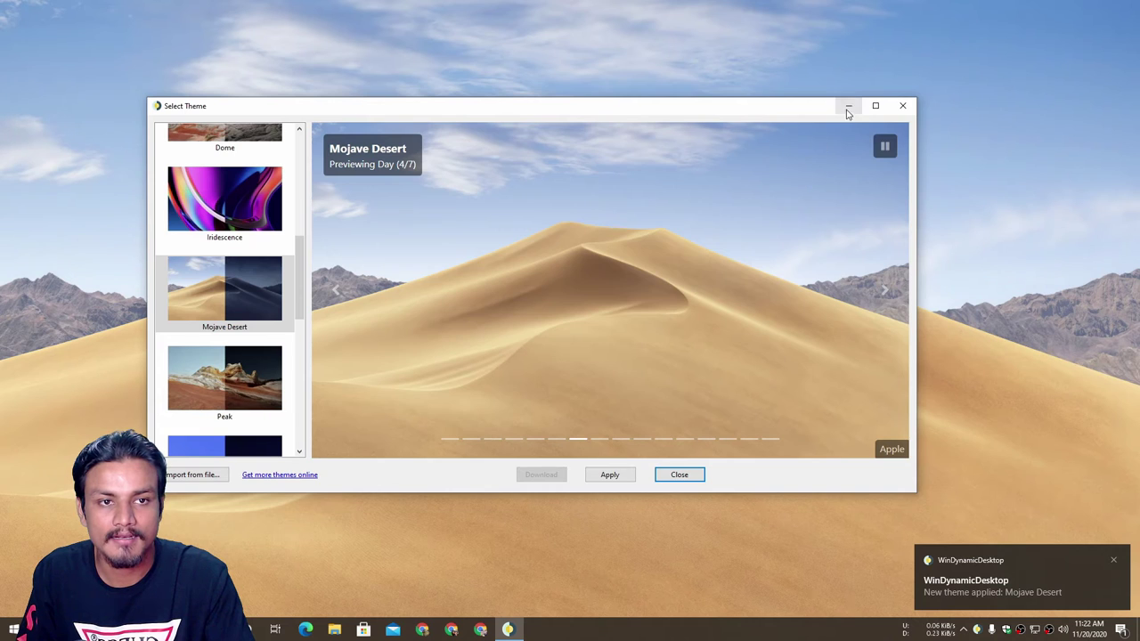
click(848, 108)
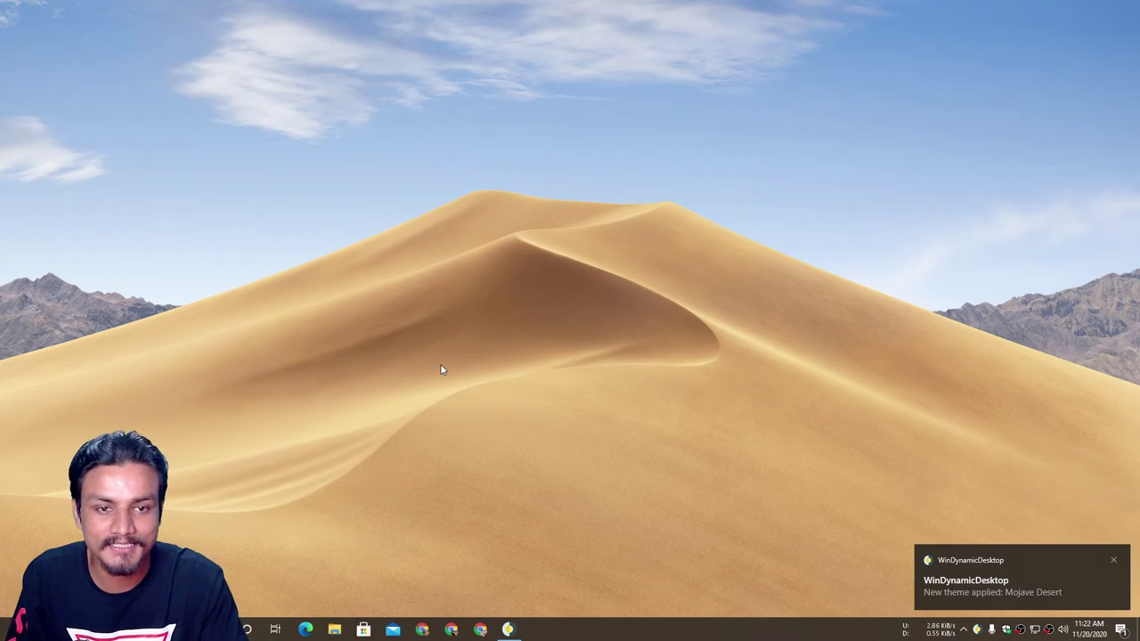
Step: Open the Windows date and time settings and turn off automatic time and automatic time zone
right_click(1079, 628)
click(1011, 320)
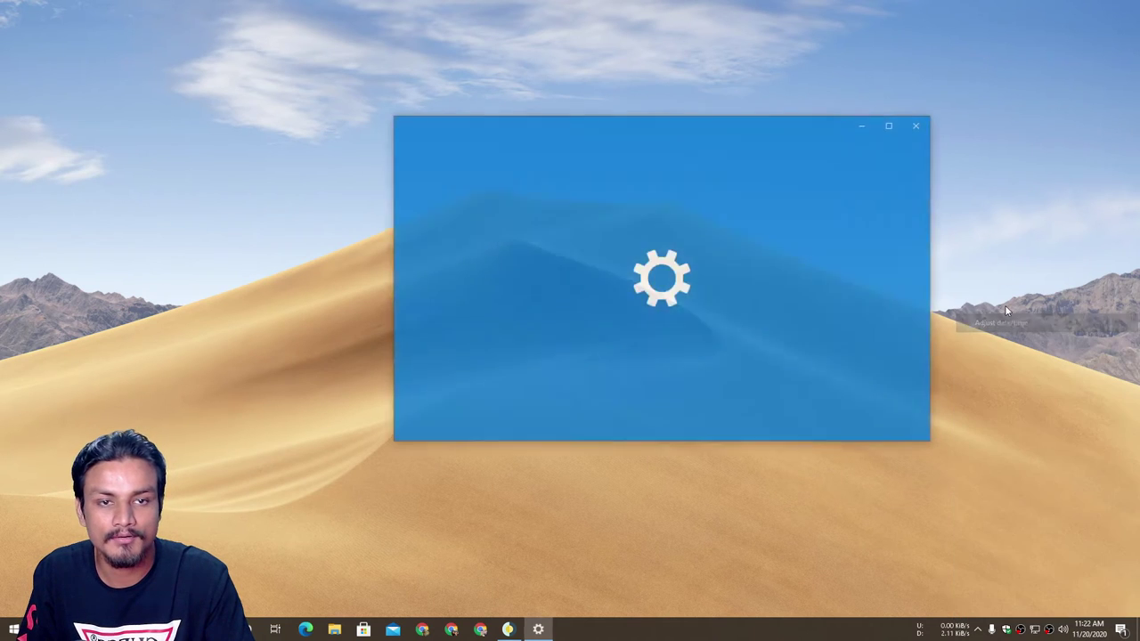
drag(698, 123, 891, 113)
click(288, 315)
click(289, 353)
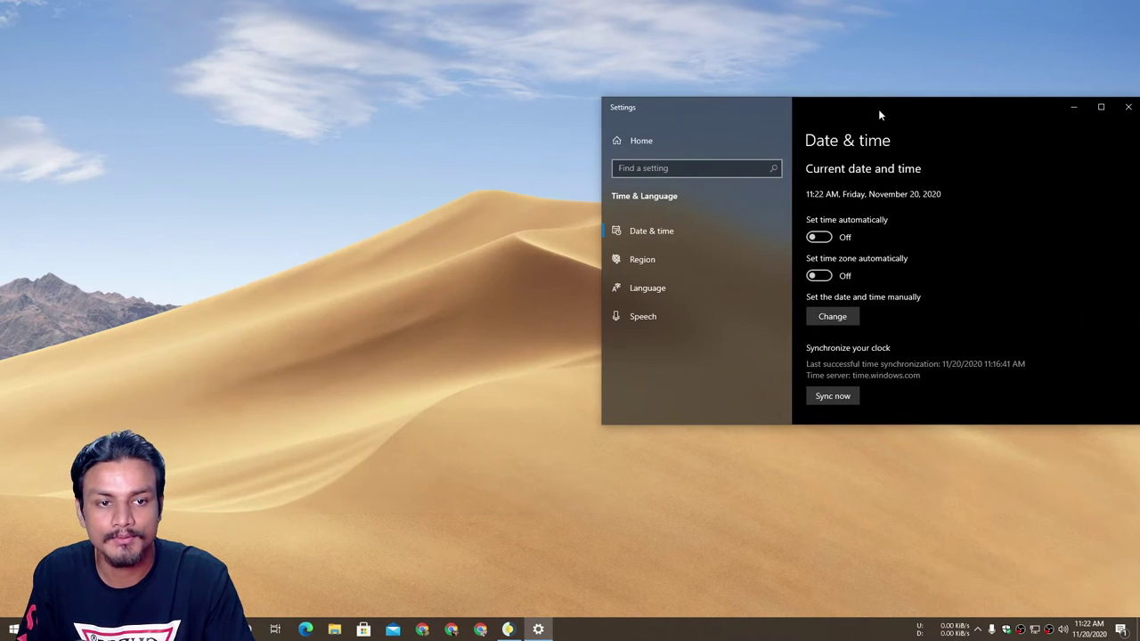
Step: Manually set the system time to 11:23 PM and reposition the Settings window on the desktop
click(843, 321)
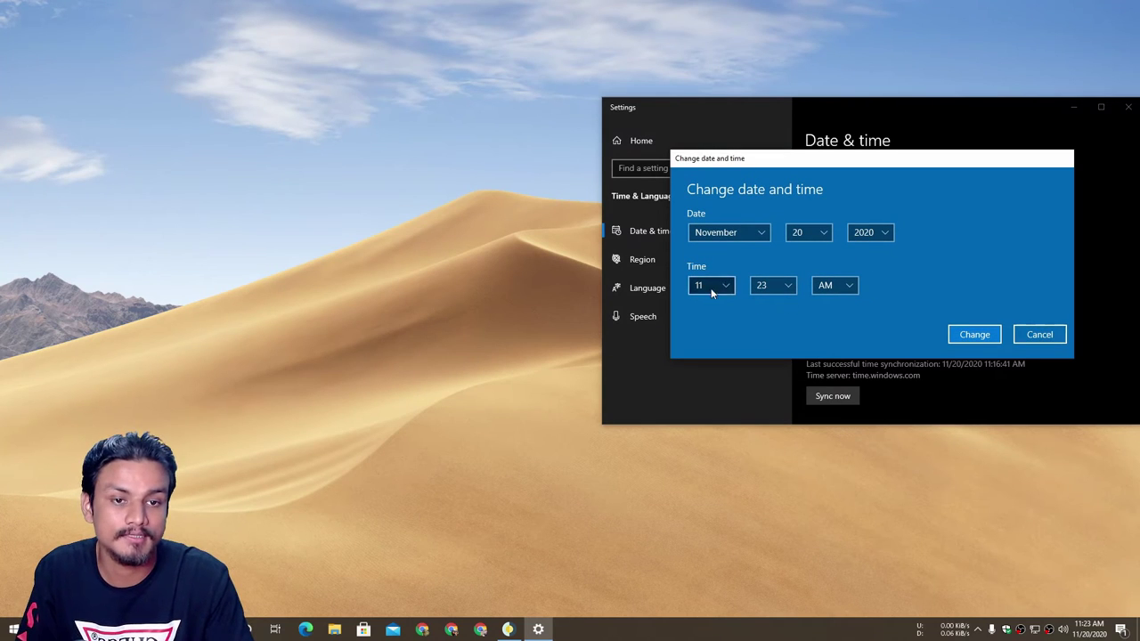
click(853, 289)
click(841, 307)
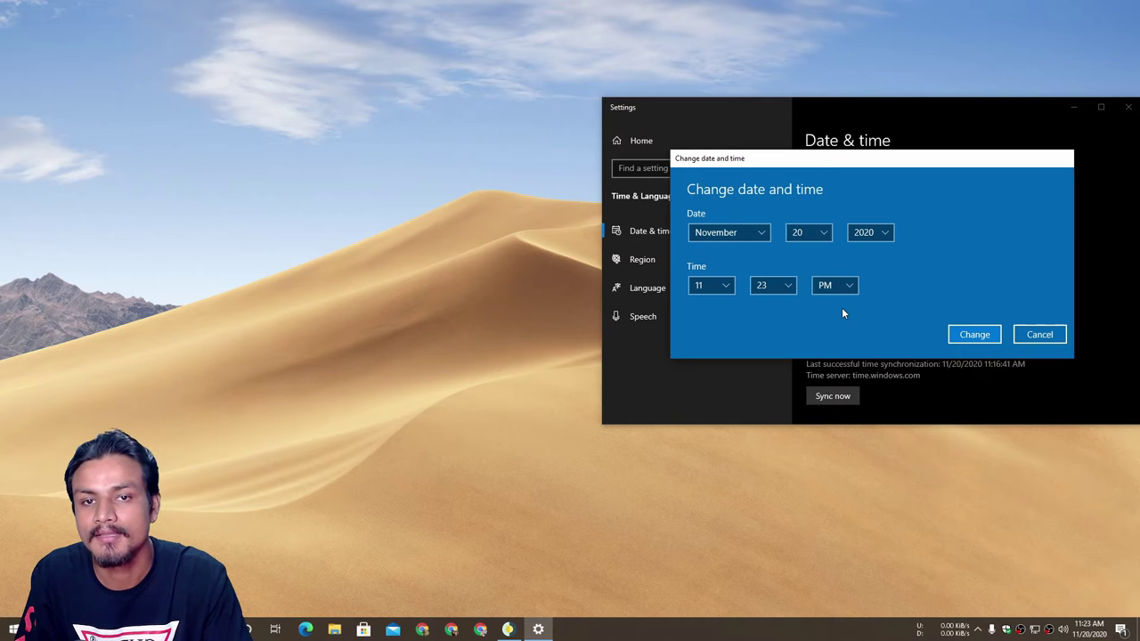
click(972, 334)
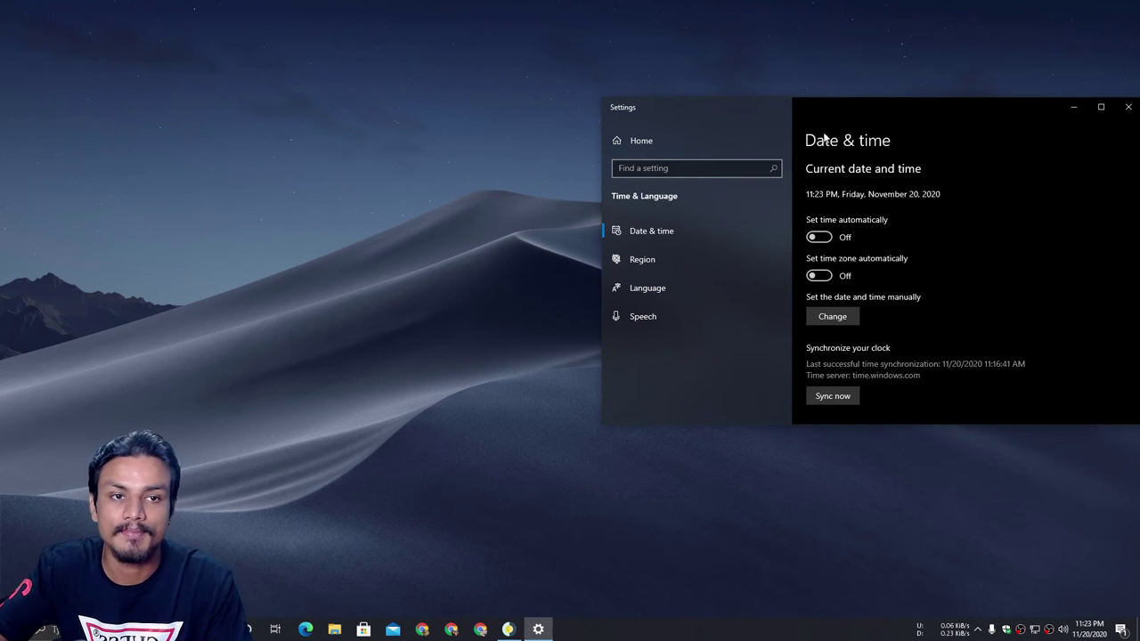
drag(830, 111, 765, 99)
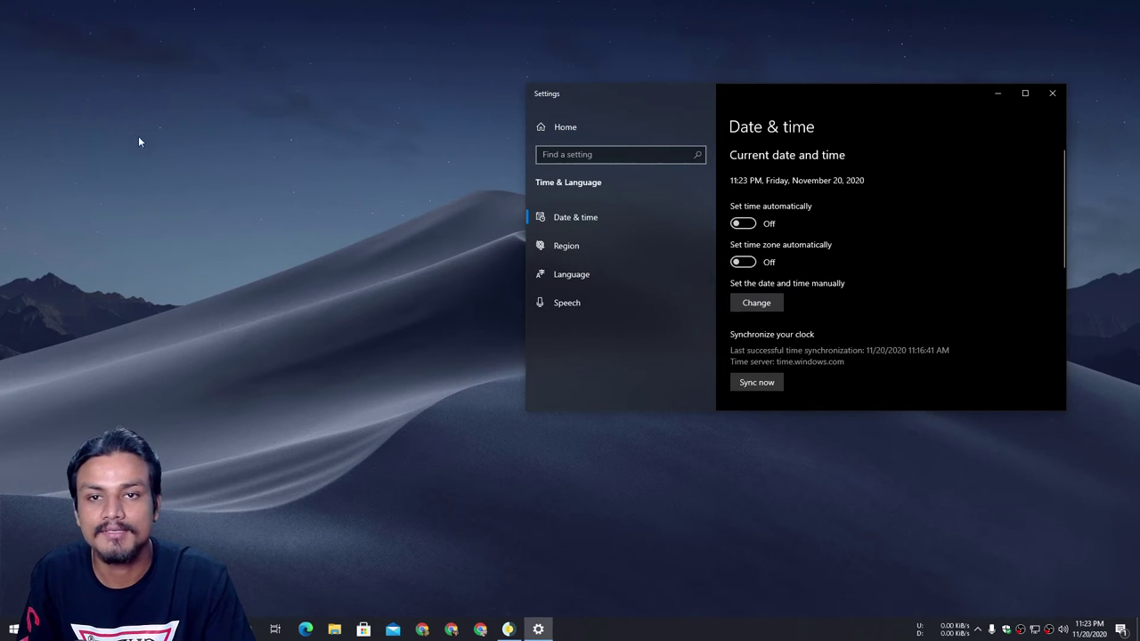
Step: Manually set the system time to 7:07 AM, keeping the date November 20, 2020
click(764, 307)
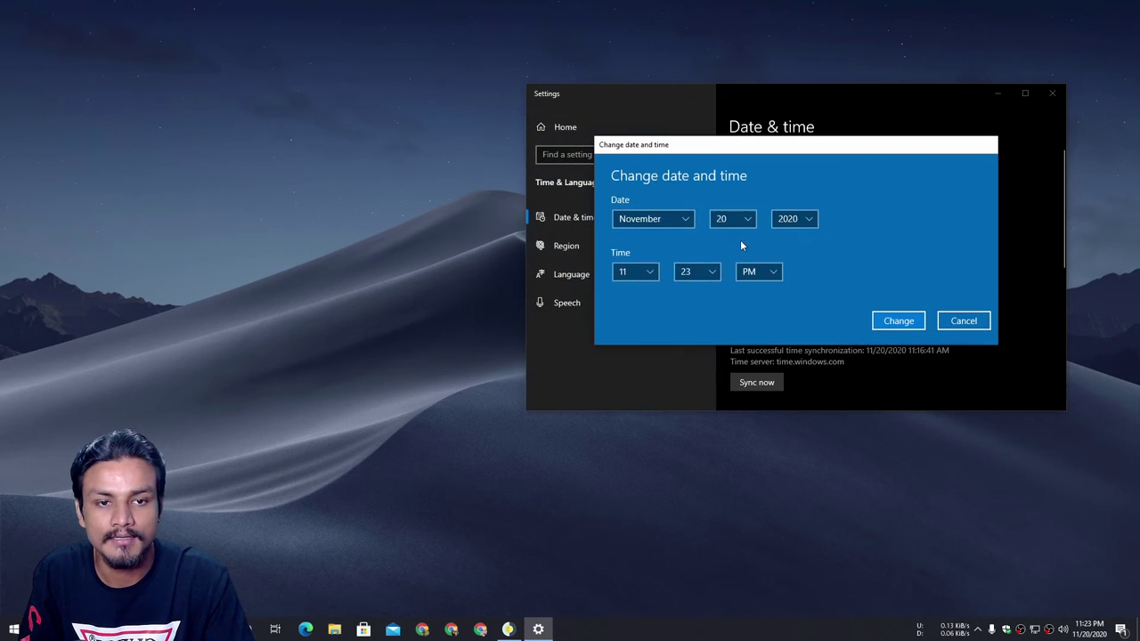
click(651, 276)
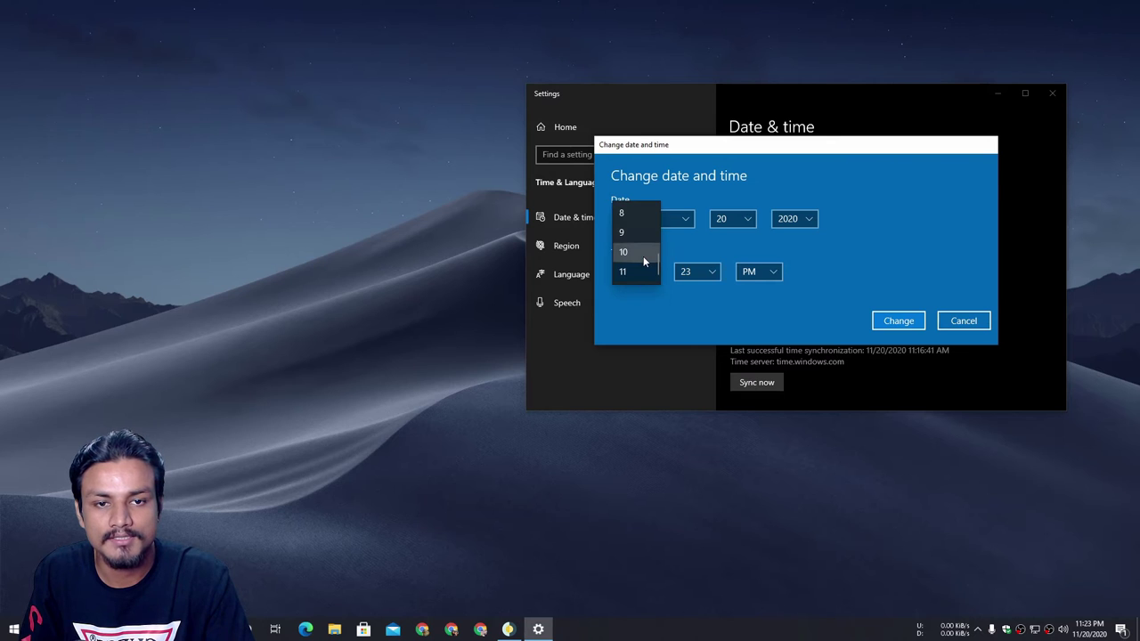
click(643, 216)
click(655, 276)
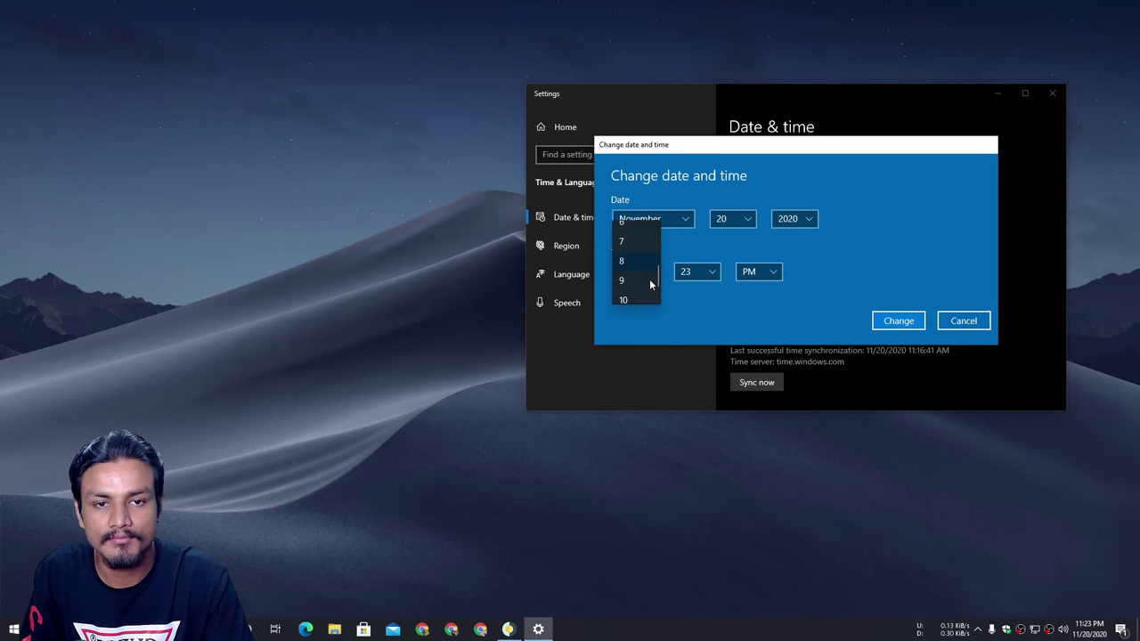
scroll(641, 258, up, 1)
click(640, 278)
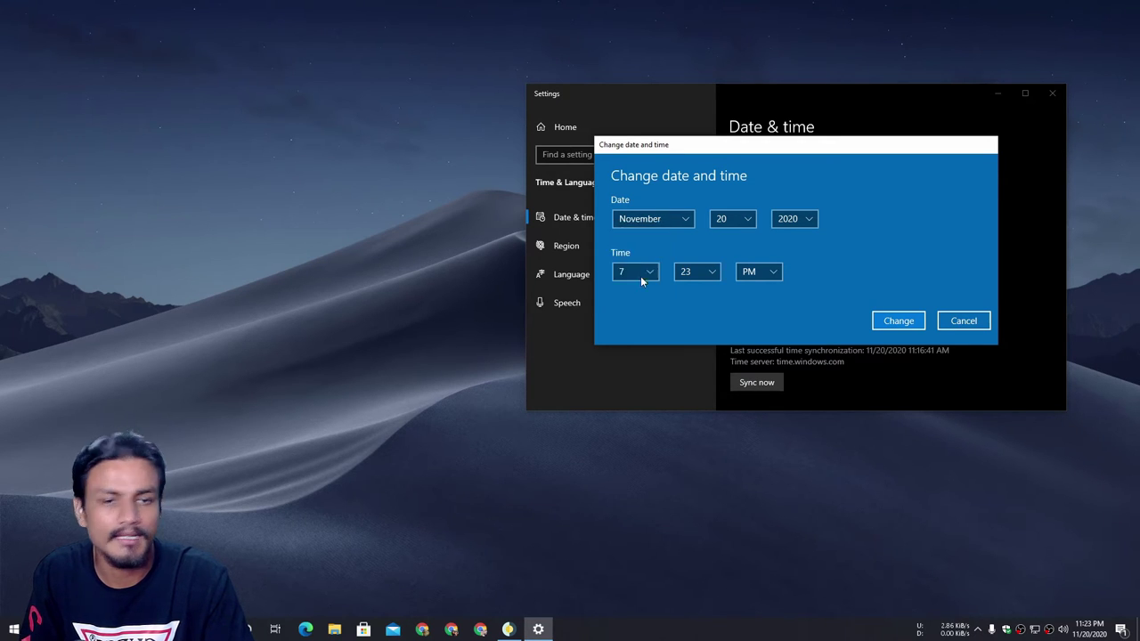
click(703, 274)
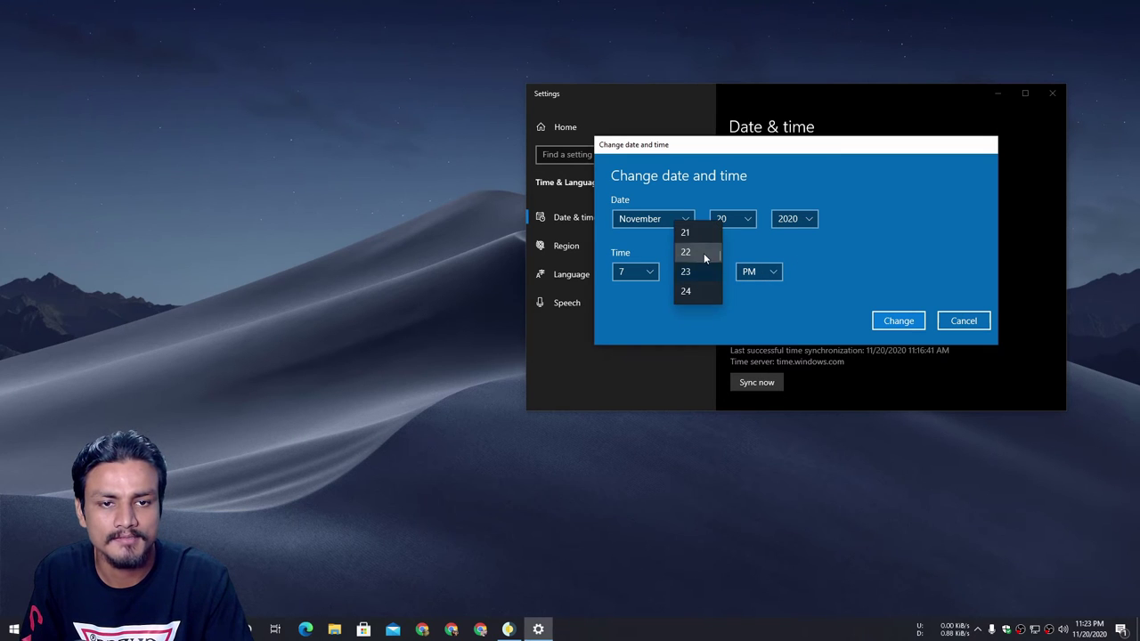
scroll(703, 252, up, 8)
click(704, 243)
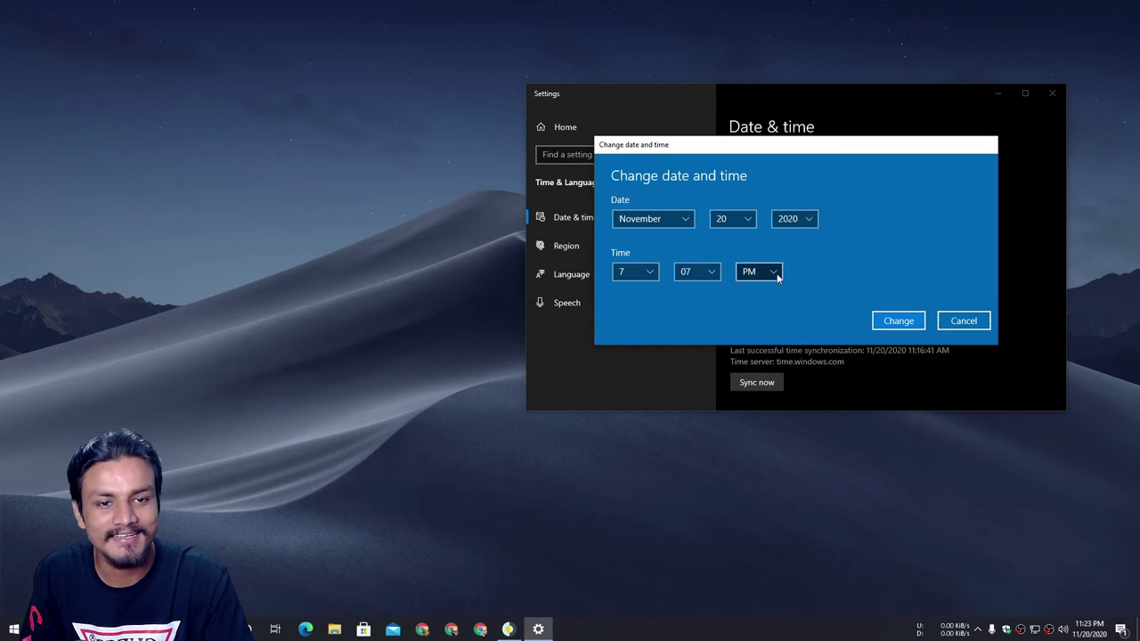
click(770, 255)
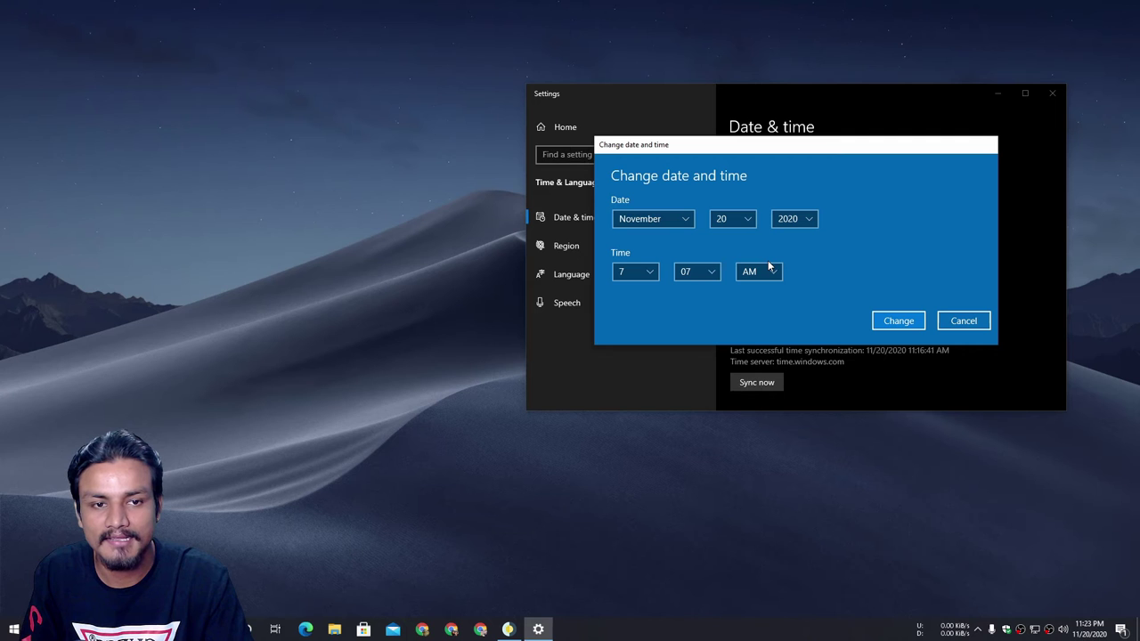
click(900, 319)
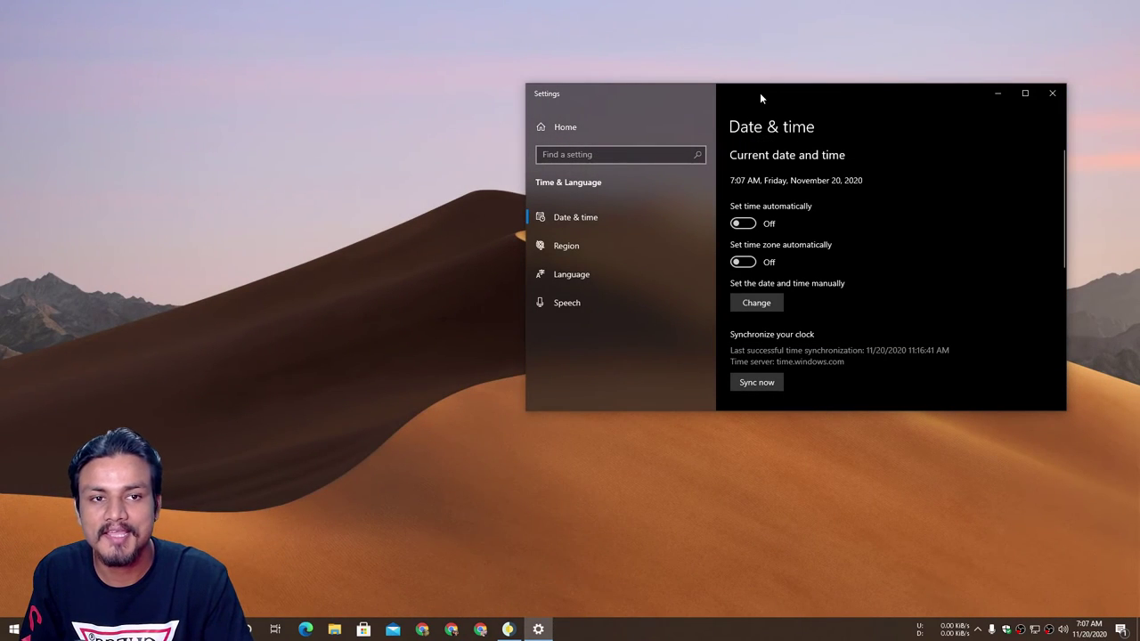
Step: Turn automatic time and automatic time zone back on, and close the Settings window
drag(760, 93, 555, 124)
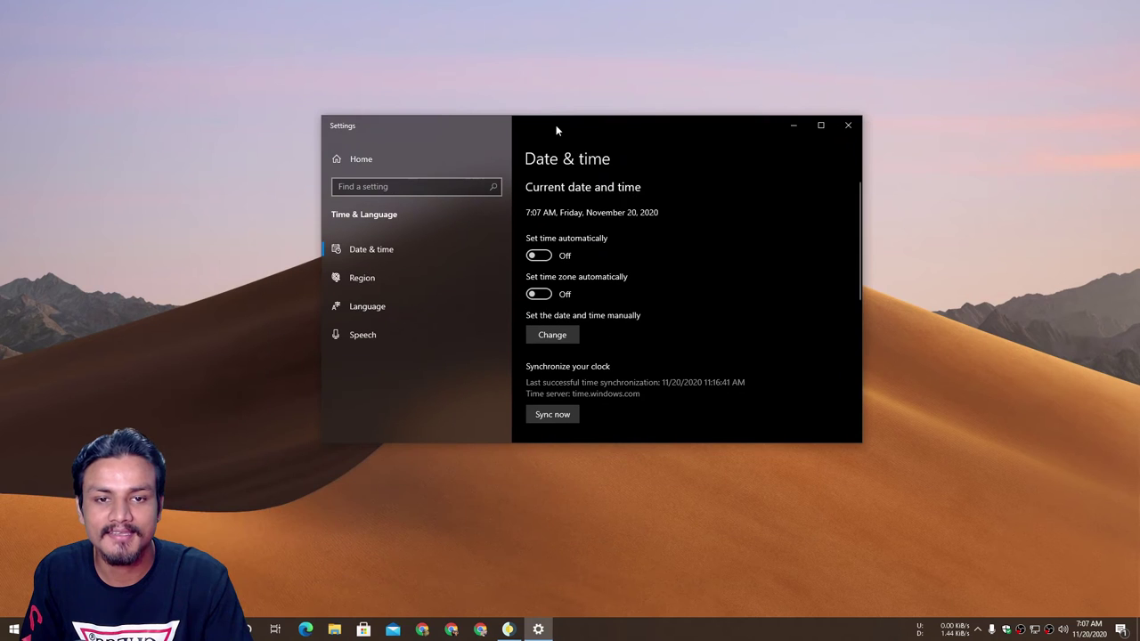
click(537, 255)
click(539, 291)
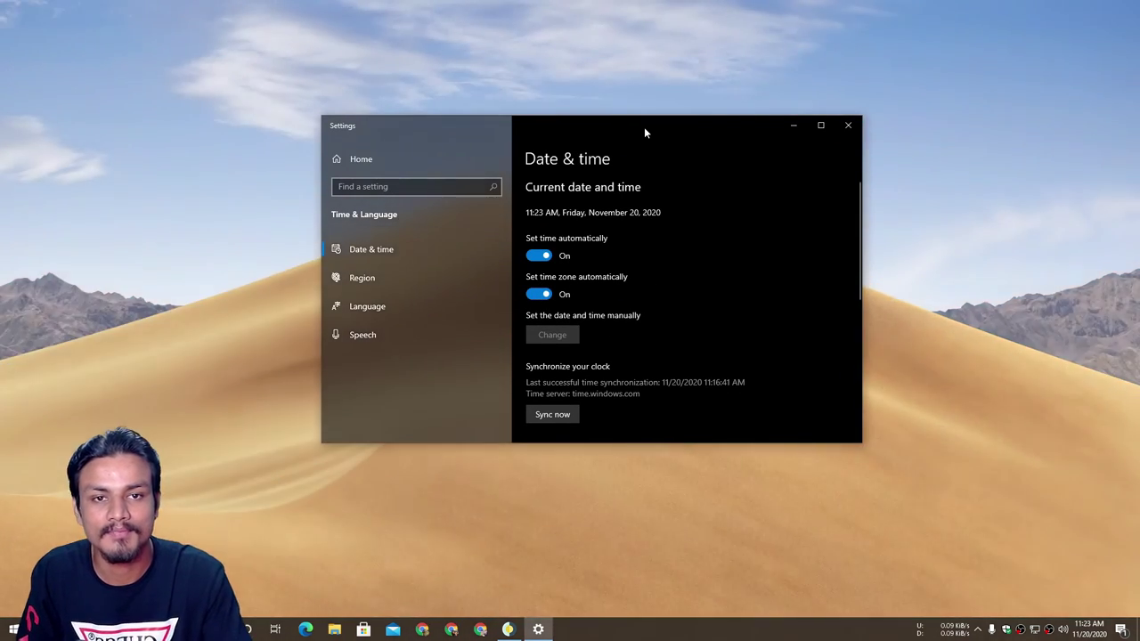
drag(644, 126, 515, 183)
click(710, 178)
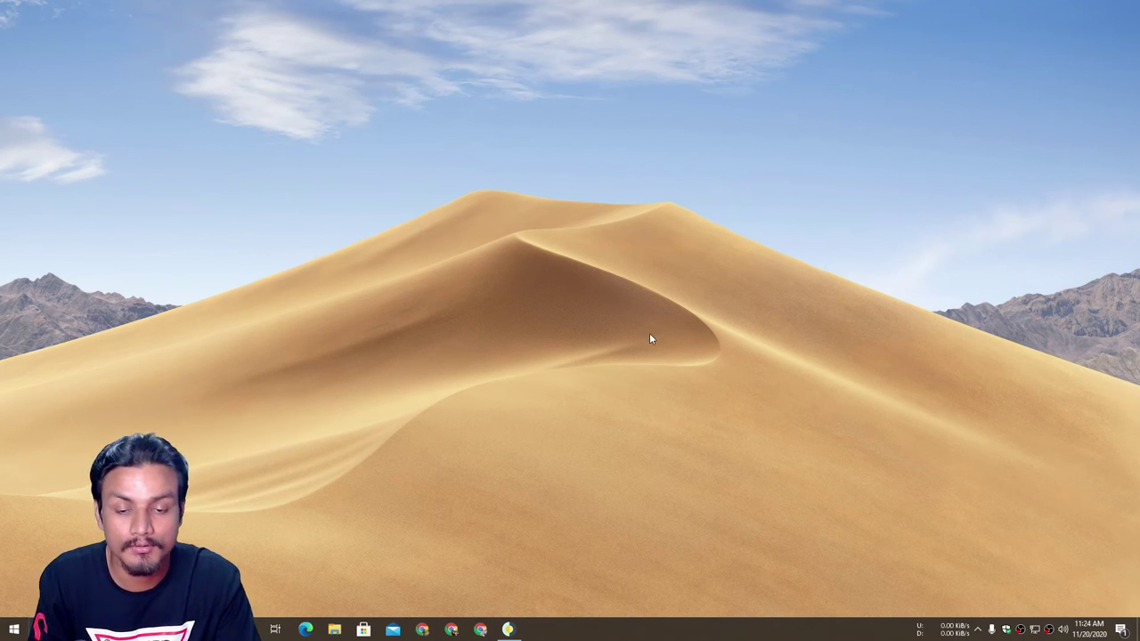
Step: Reopen the theme selection window, try to apply the Dome theme, and cancel its download
click(507, 629)
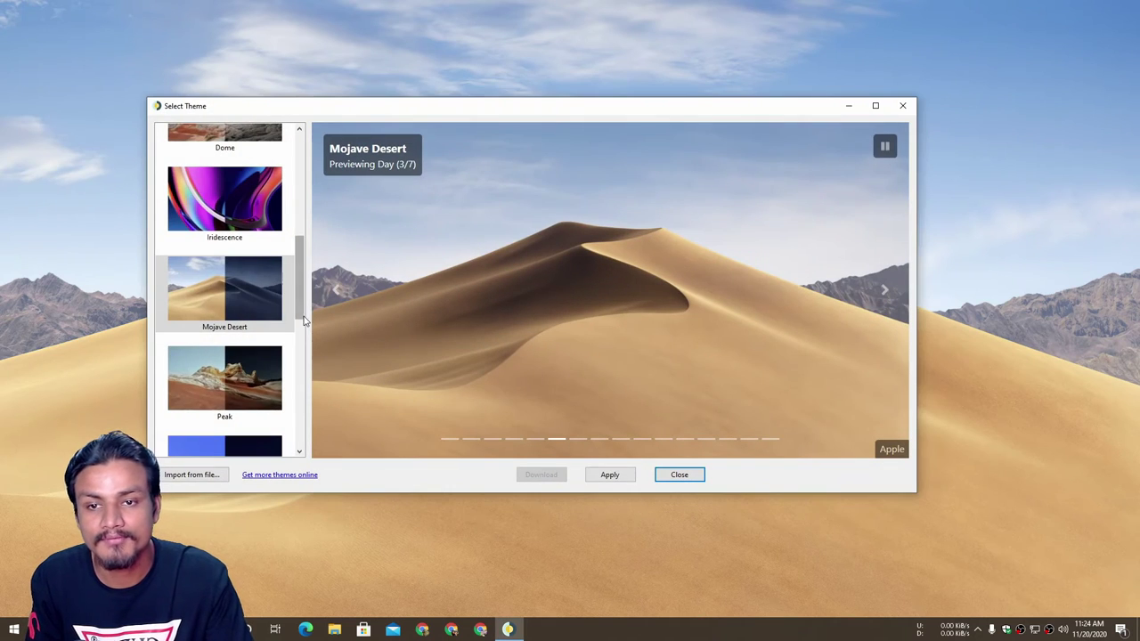
scroll(267, 303, up, 3)
click(226, 269)
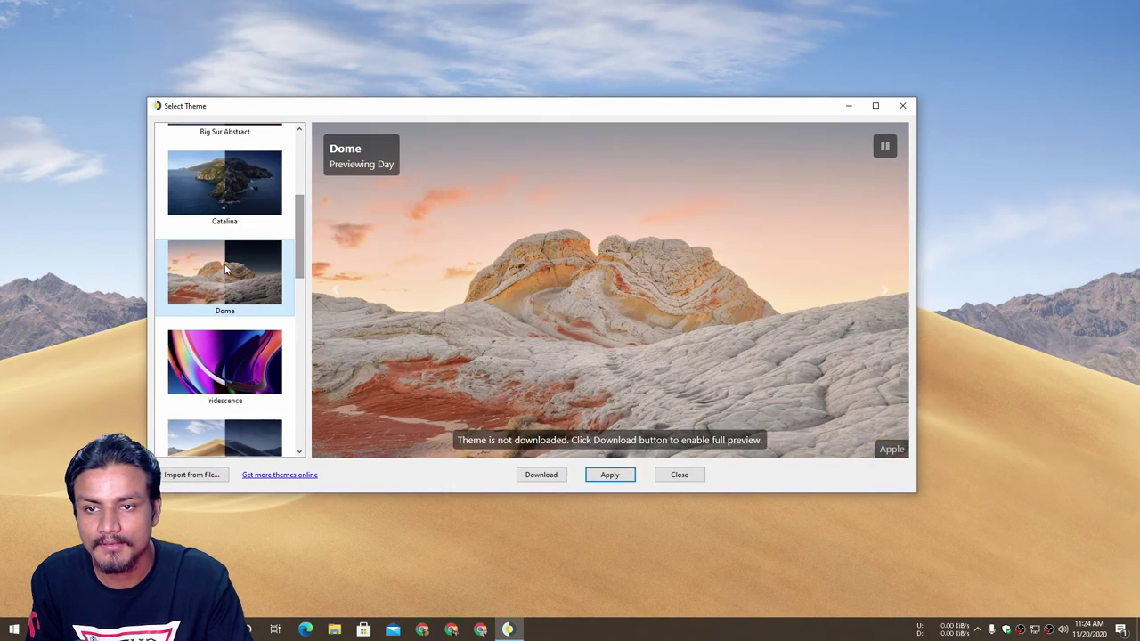
click(621, 478)
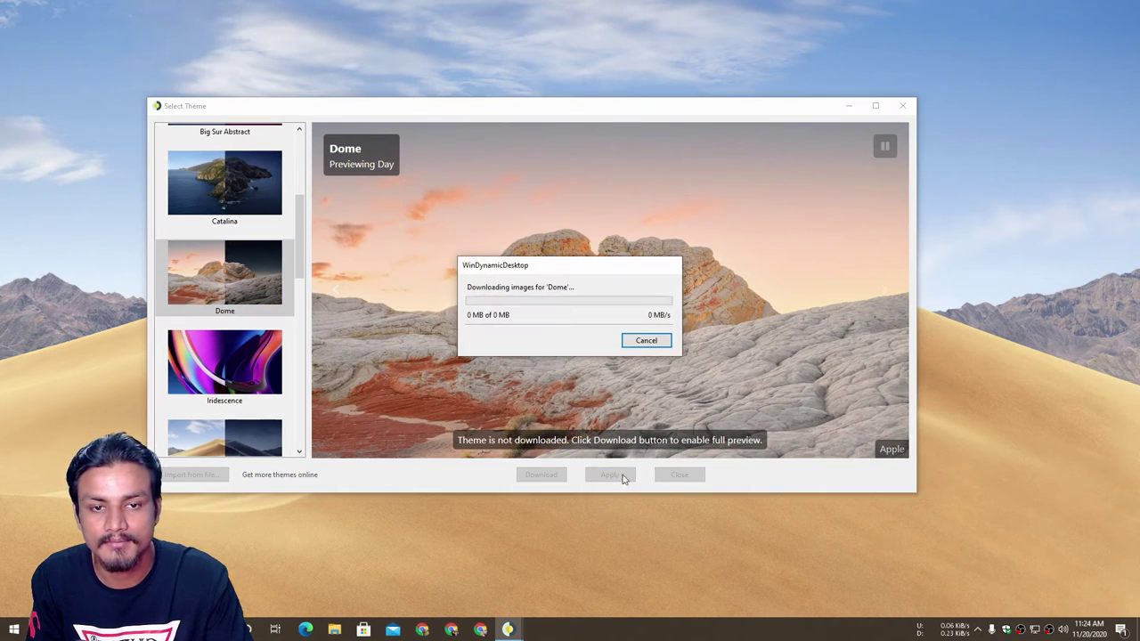
click(646, 341)
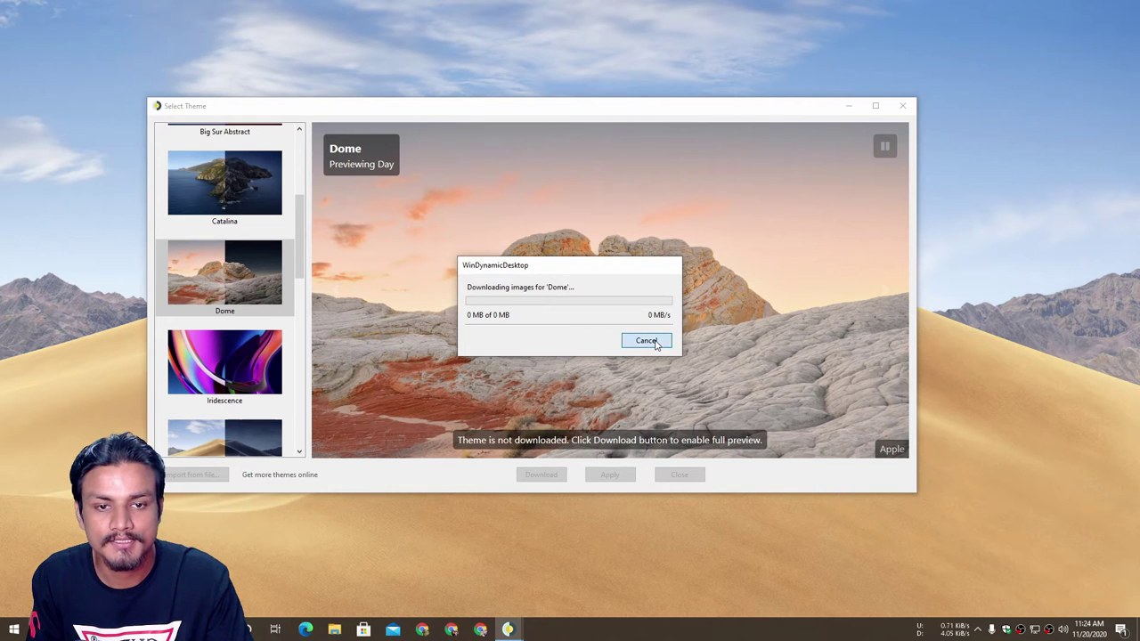
Step: Apply the Catalina theme and minimize the theme selection window to reveal the wallpaper
drag(300, 267, 297, 251)
click(236, 252)
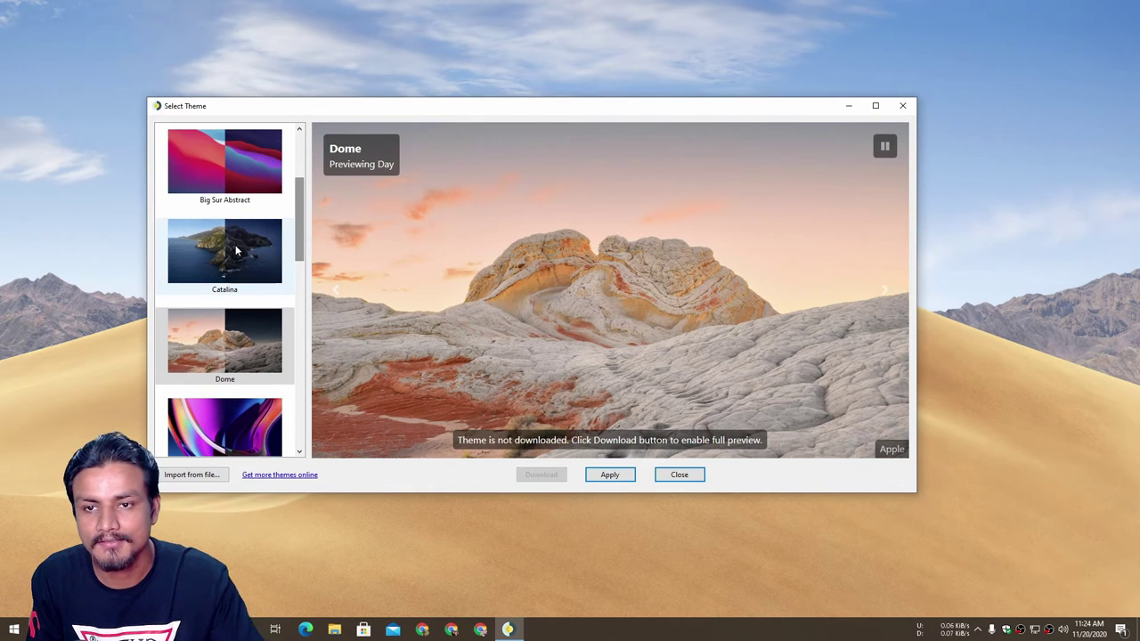
click(609, 473)
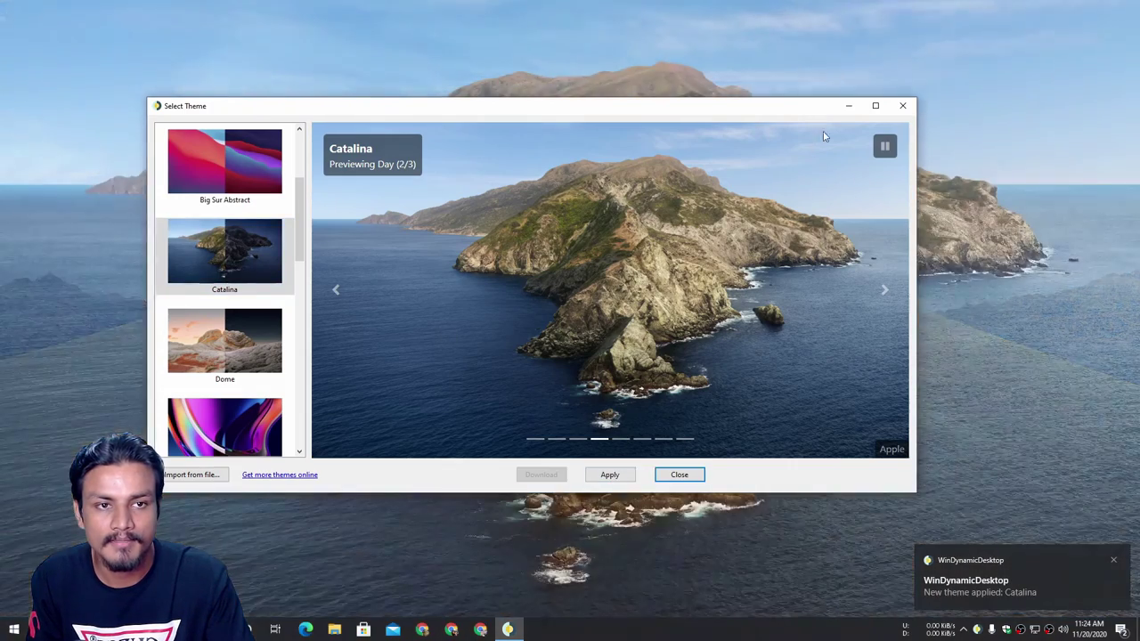
click(847, 107)
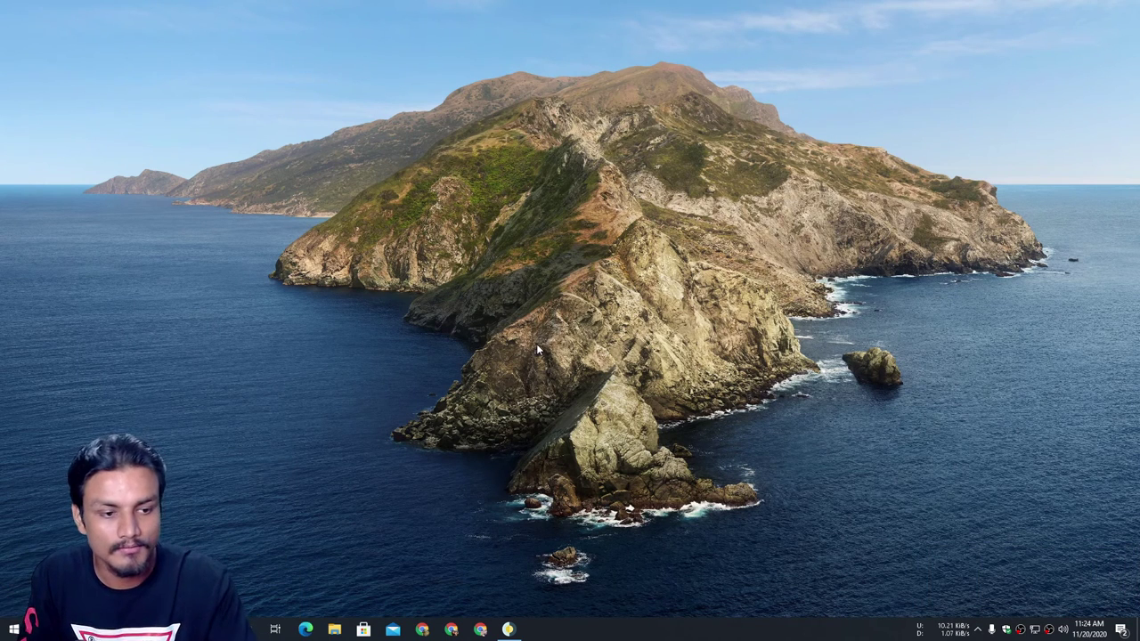
Step: Reopen the Windows date and time settings and switch off both automatic time and automatic time zone
right_click(1085, 632)
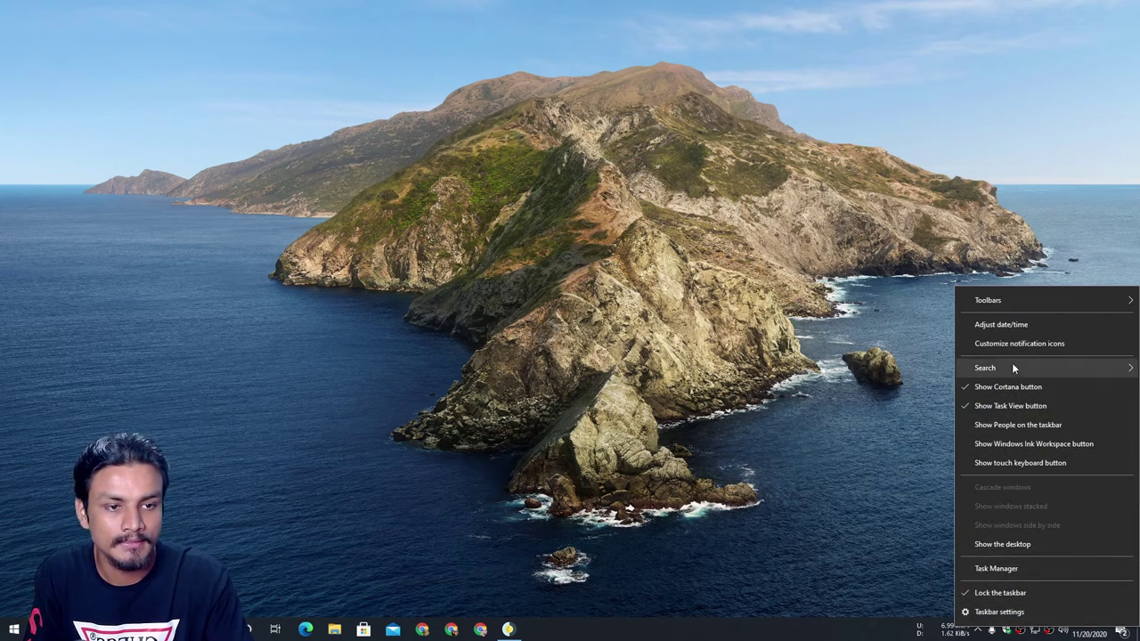
click(1010, 324)
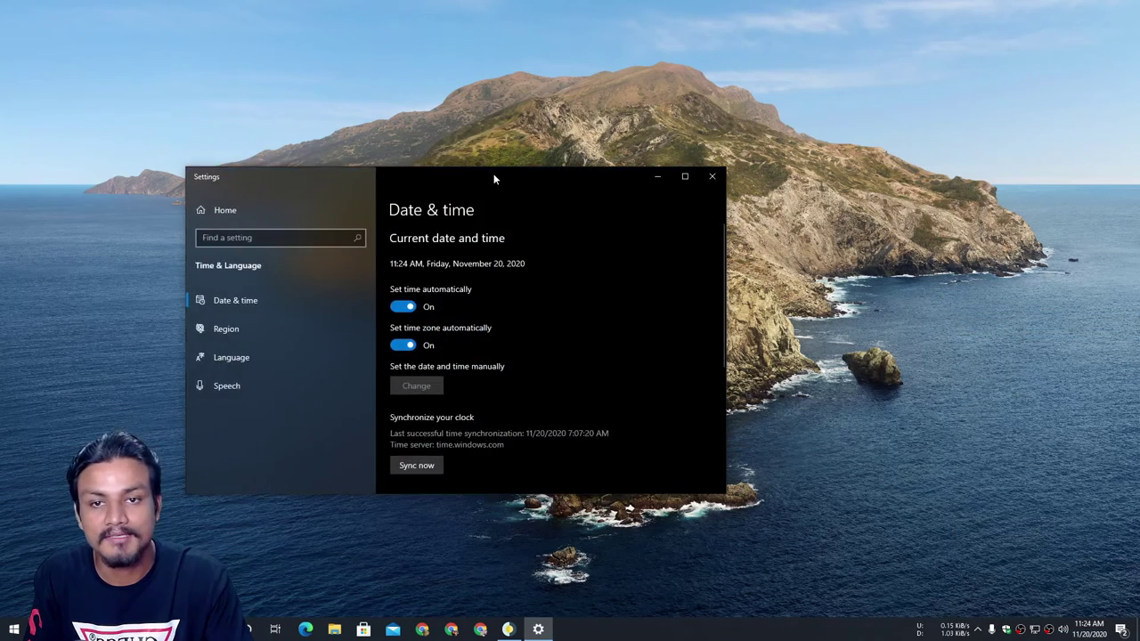
drag(495, 180, 737, 98)
click(647, 229)
click(649, 267)
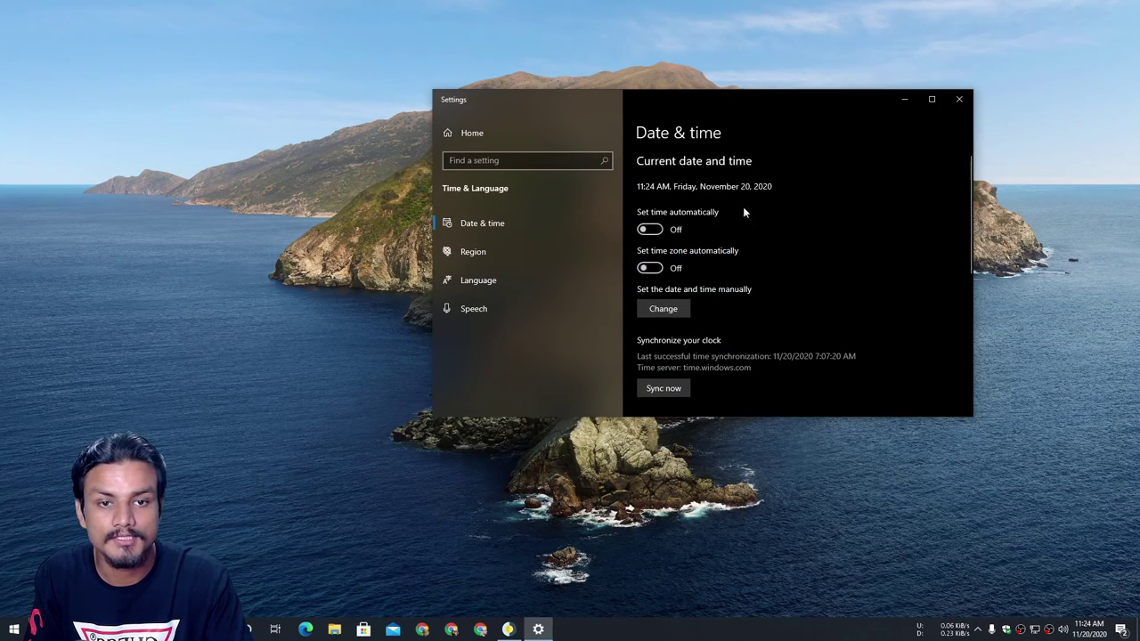
Step: Set the system time manually to 11:24 PM, moving the Settings window around to check the wallpaper behind it
drag(677, 99, 821, 101)
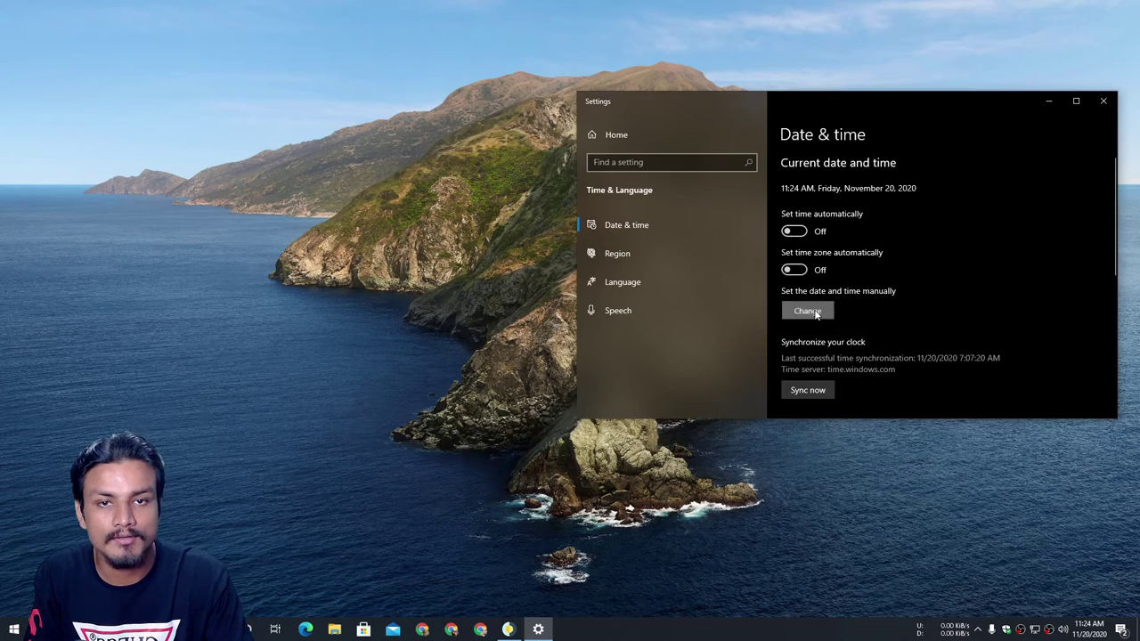
click(810, 311)
click(821, 281)
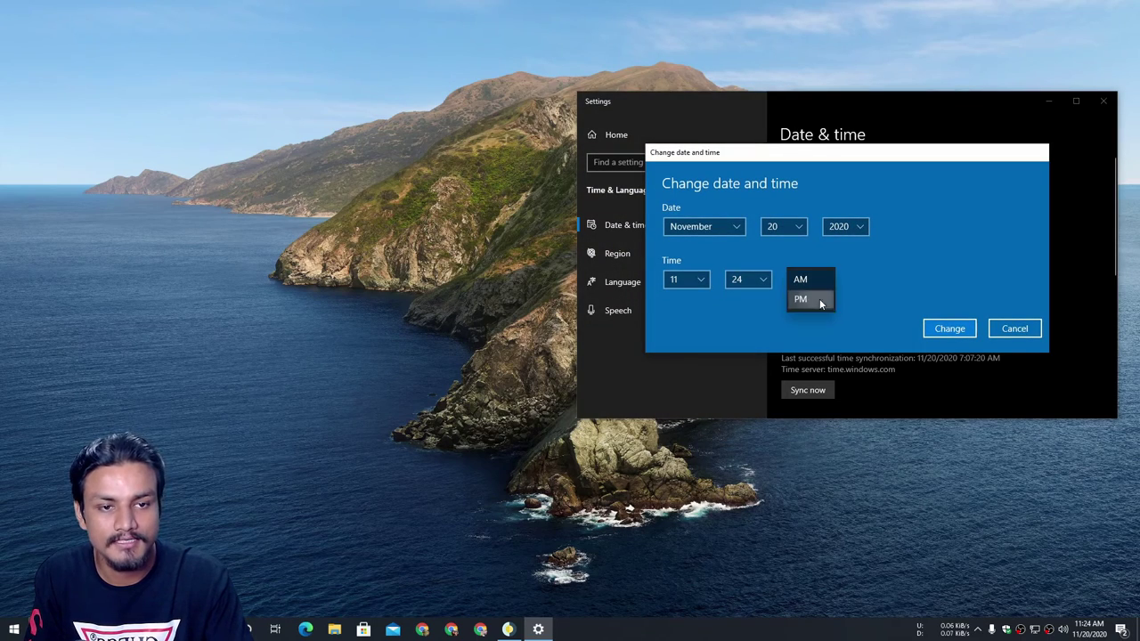
click(824, 299)
click(939, 331)
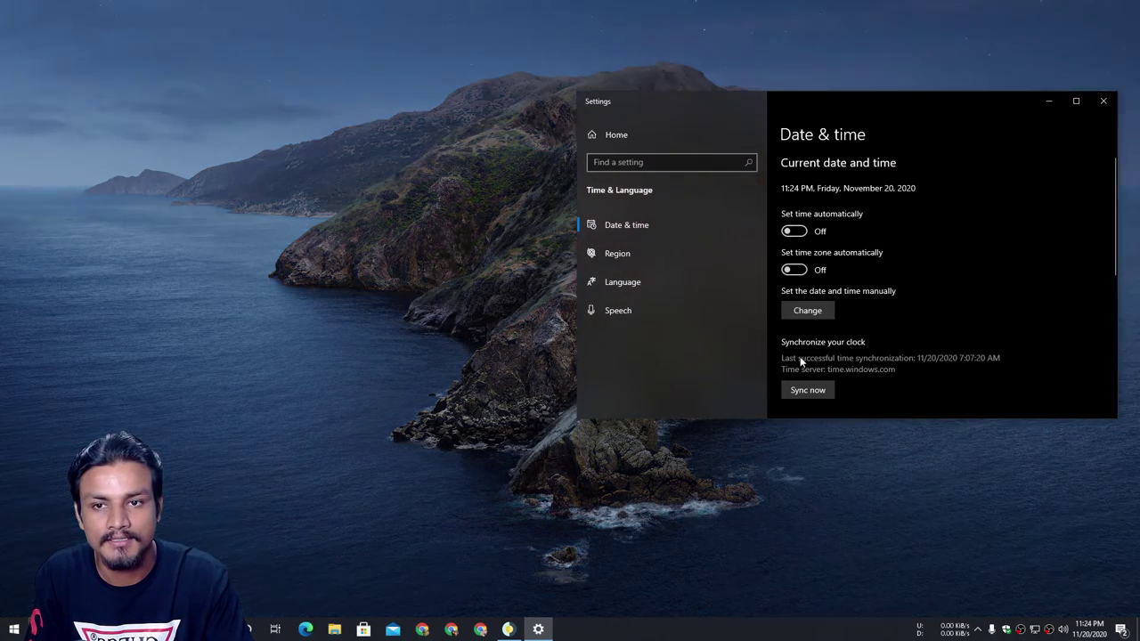
drag(834, 102, 640, 145)
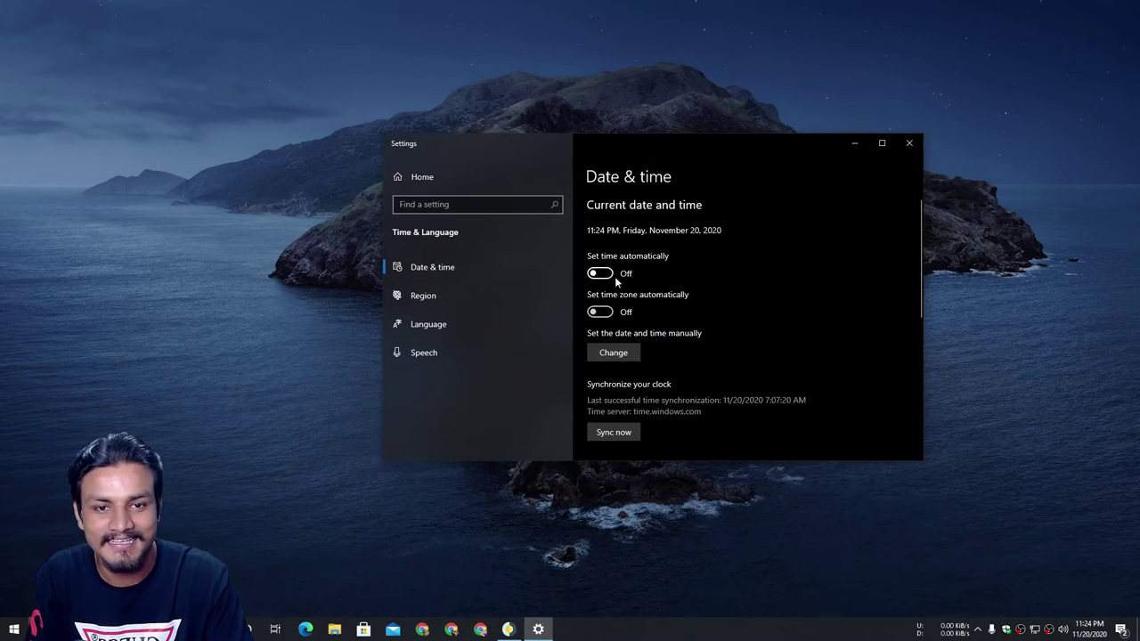
Step: Set the system time manually to 7:24 AM to test the Catalina wallpaper in the morning
click(613, 352)
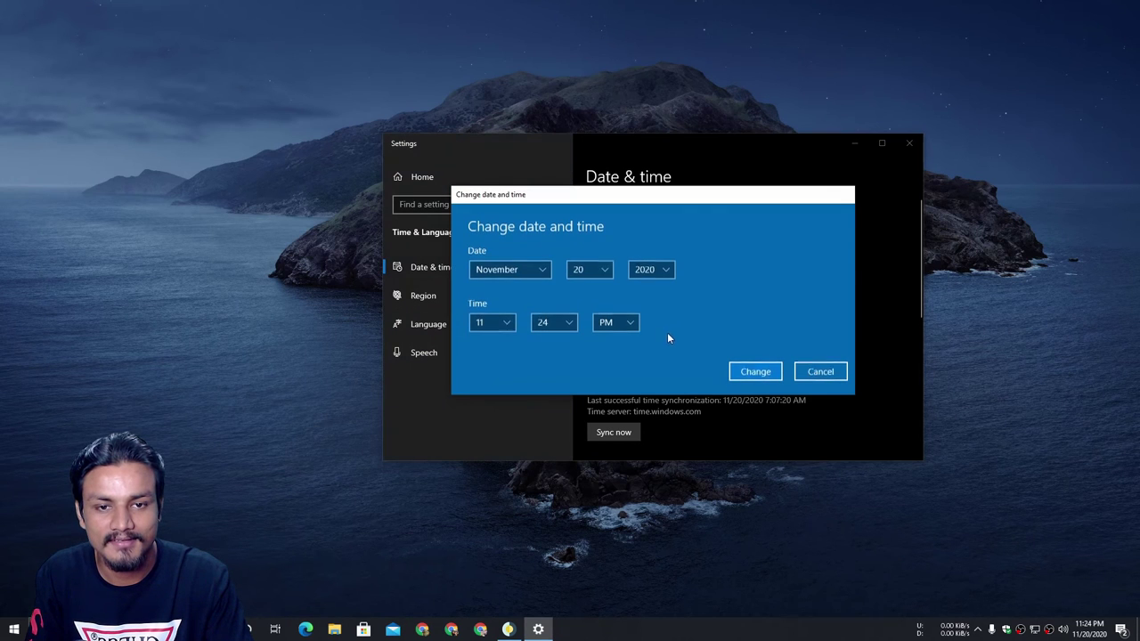
click(494, 322)
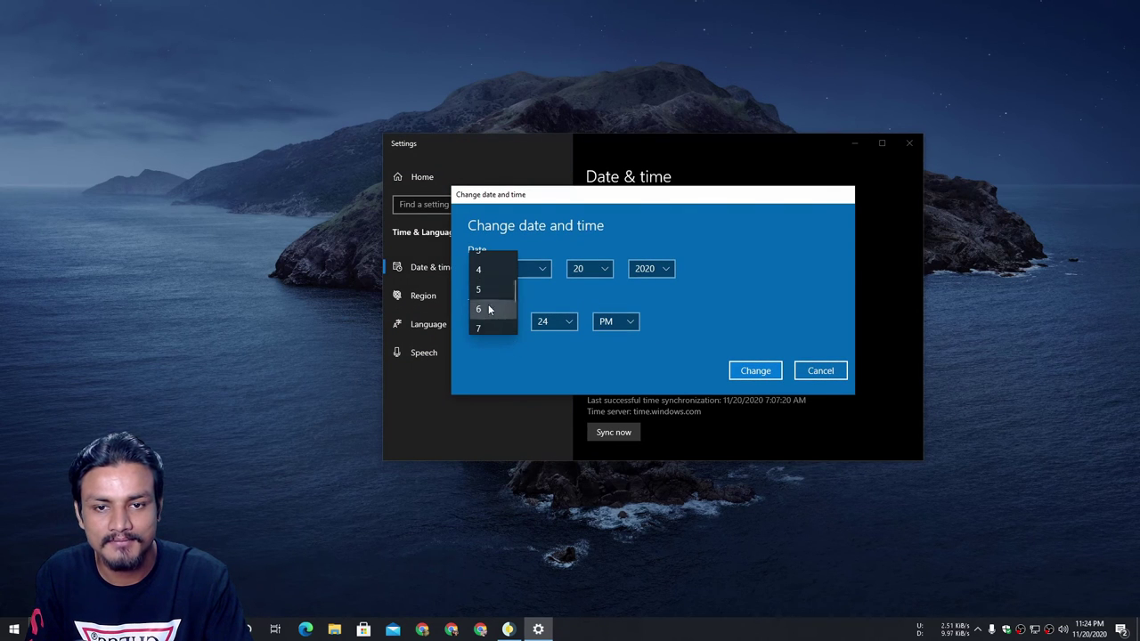
click(484, 331)
click(554, 321)
click(547, 321)
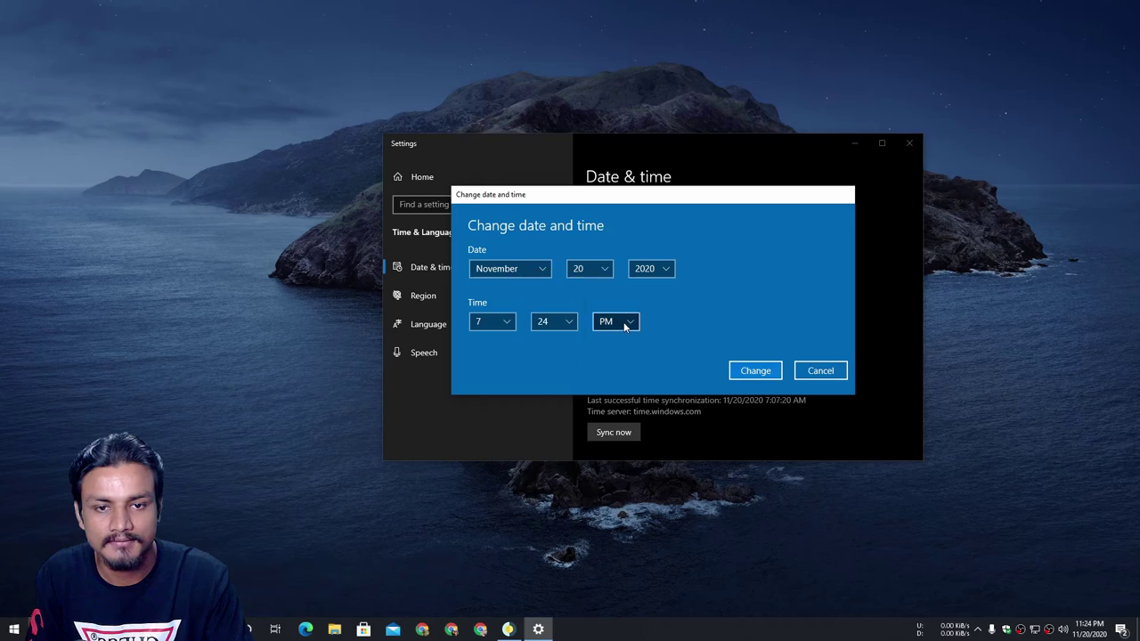
click(625, 321)
click(607, 302)
click(753, 370)
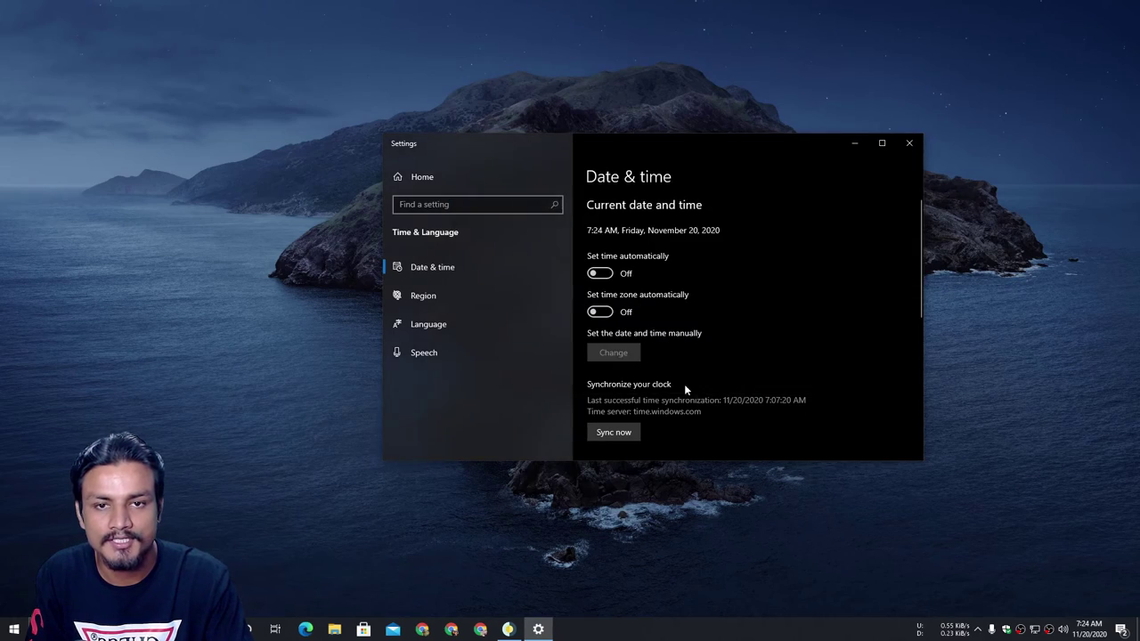
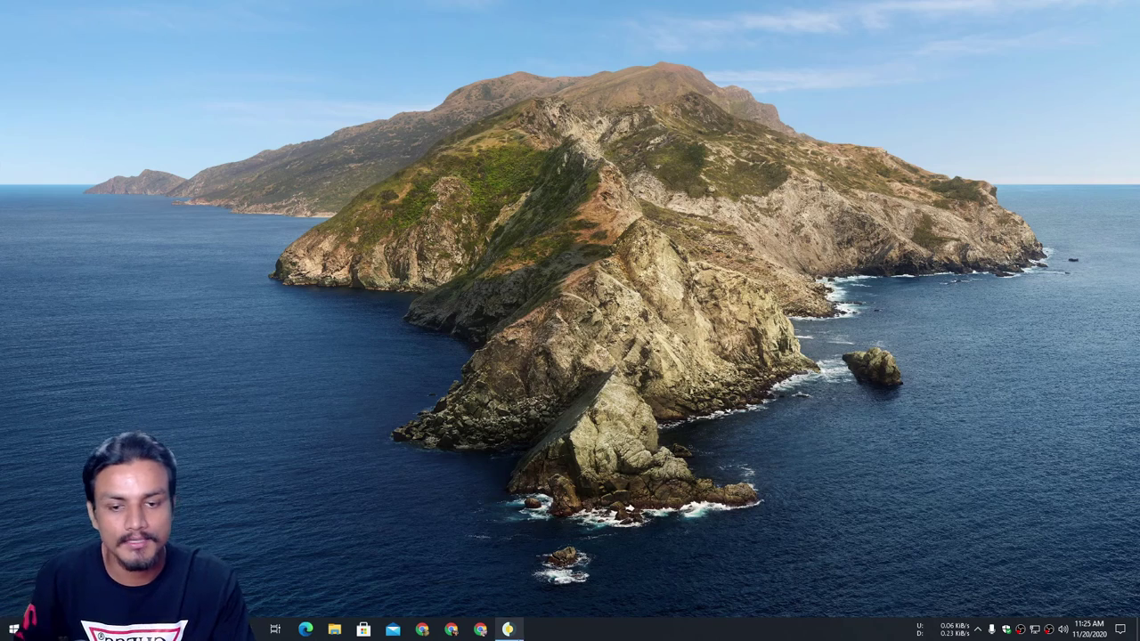
Step: Restore the theme selection window and preview the Big Sur and Big Sur Abstract themes
click(507, 628)
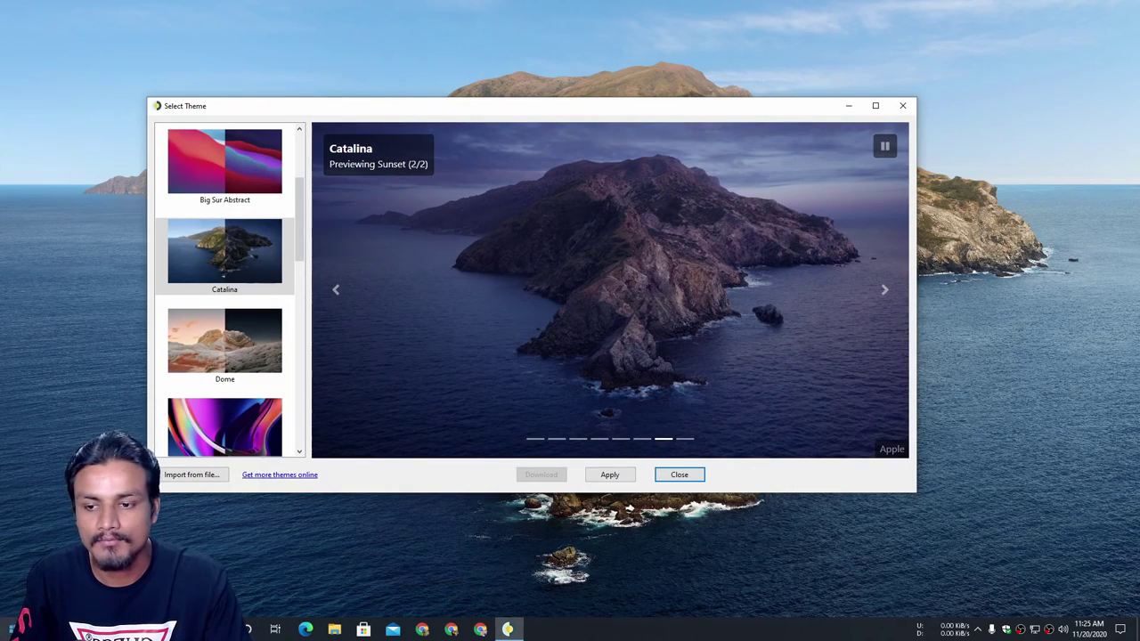
click(11, 628)
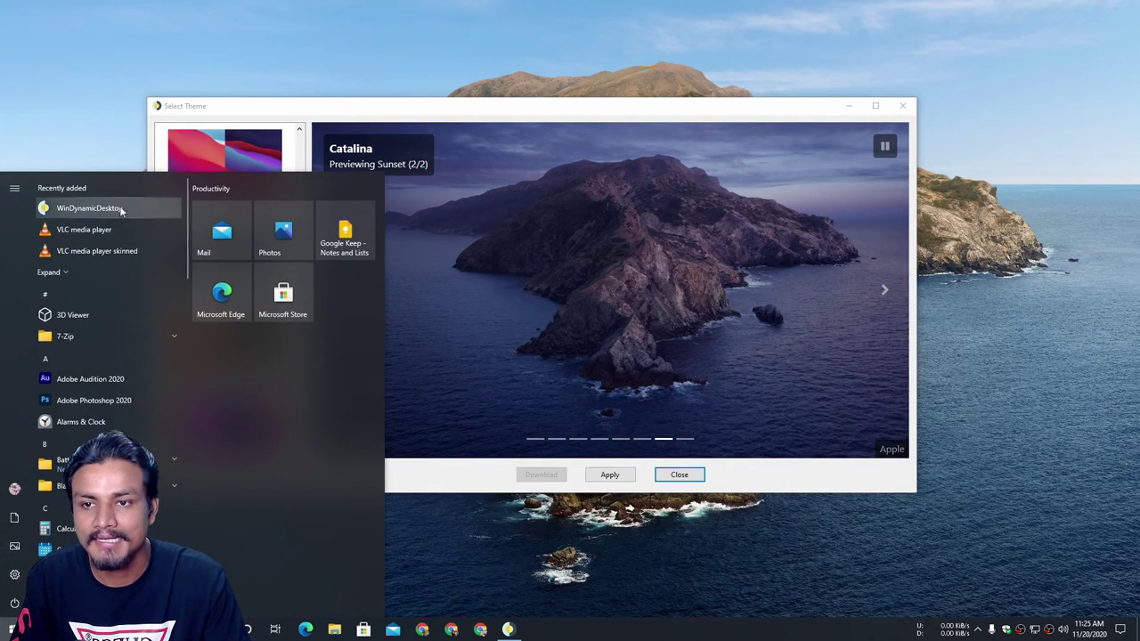
click(274, 107)
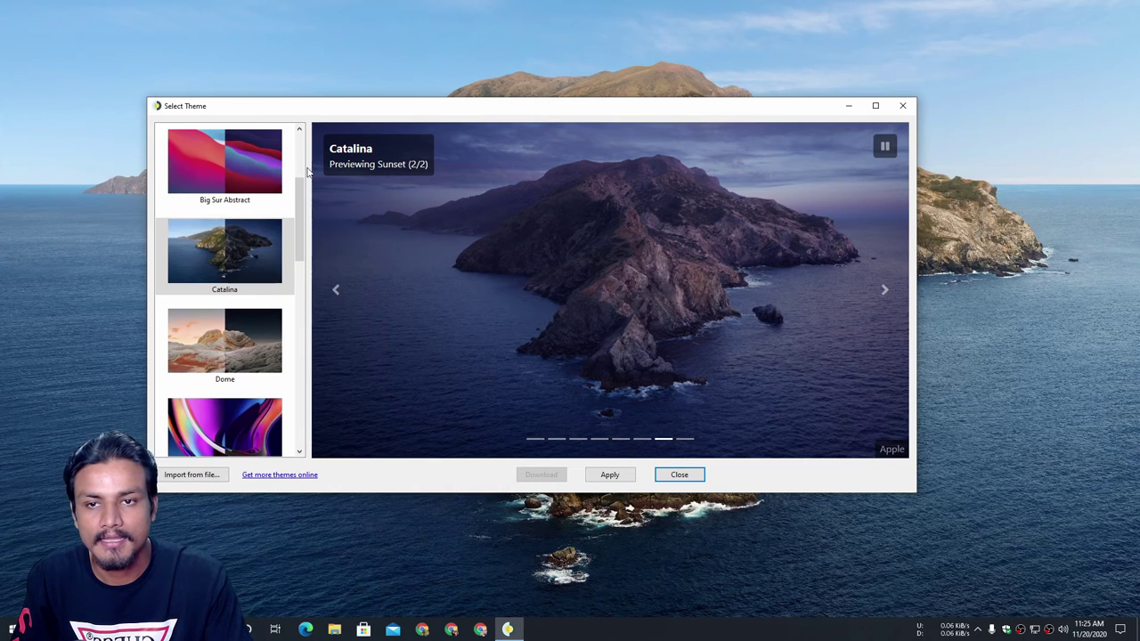
scroll(305, 230, up, 3)
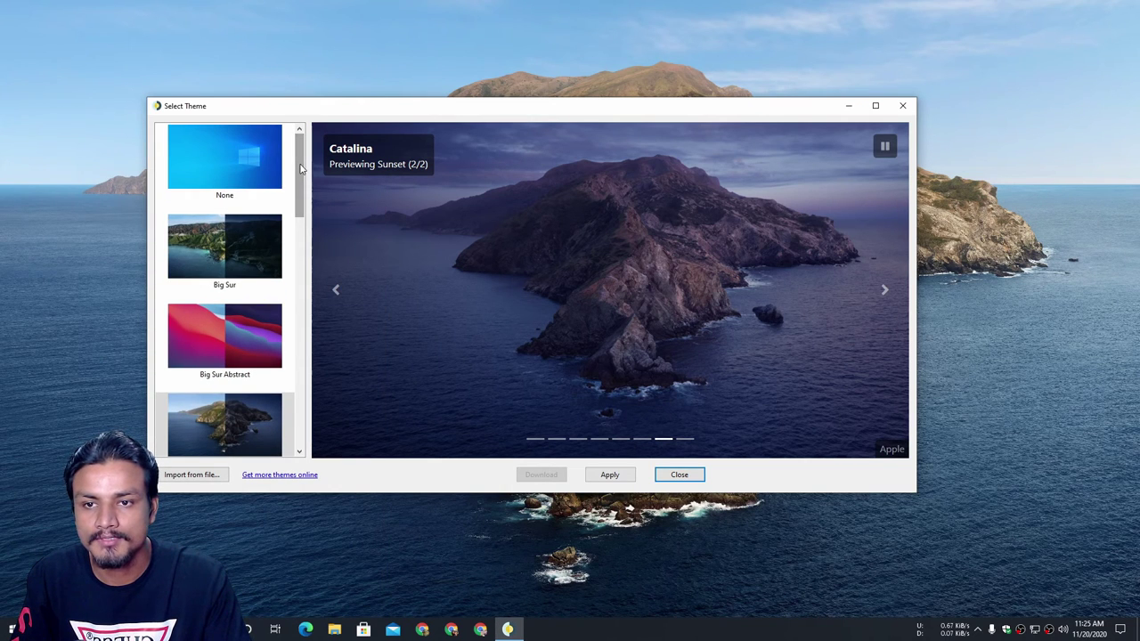
click(224, 254)
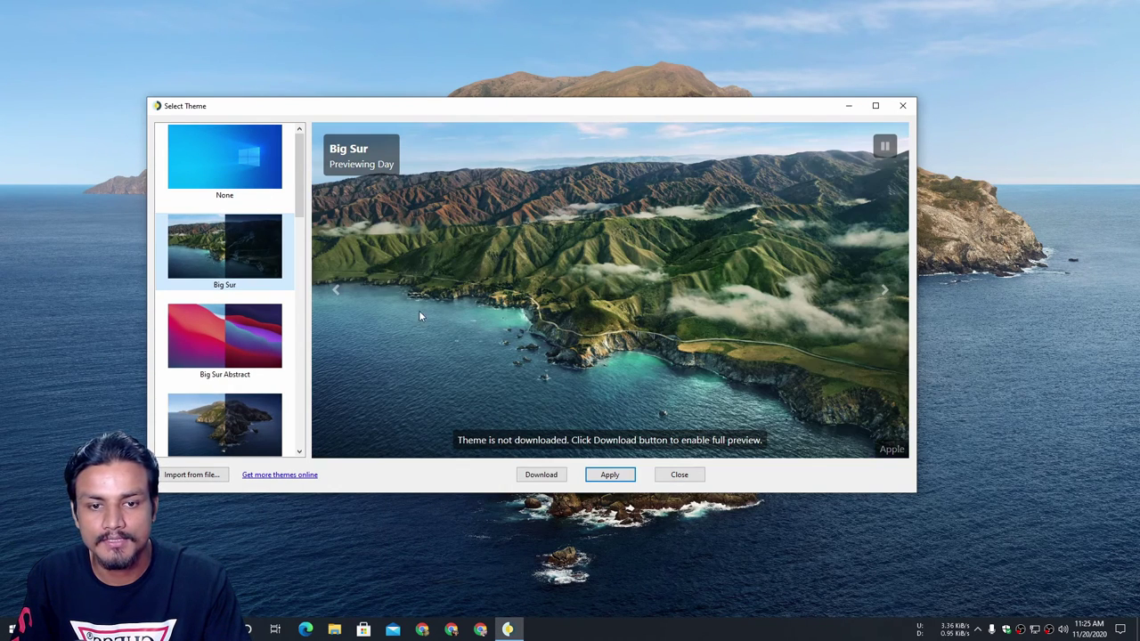
scroll(300, 224, down, 1)
click(223, 254)
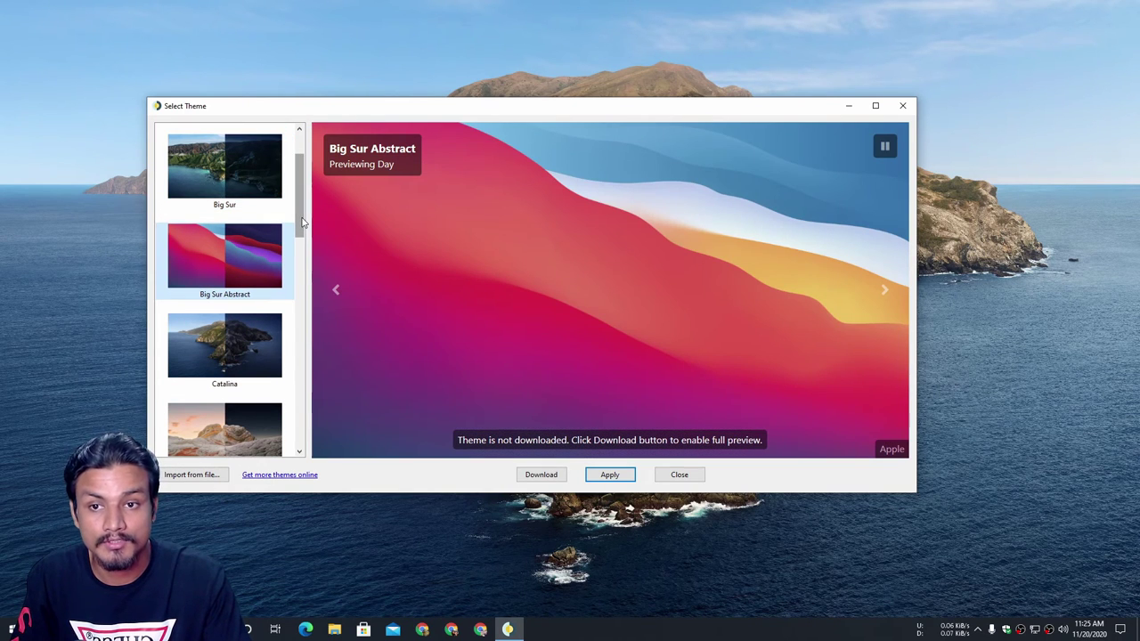
Step: Preview the Dome, Iridescence and Mojave Desert themes
scroll(303, 223, down, 2)
click(257, 312)
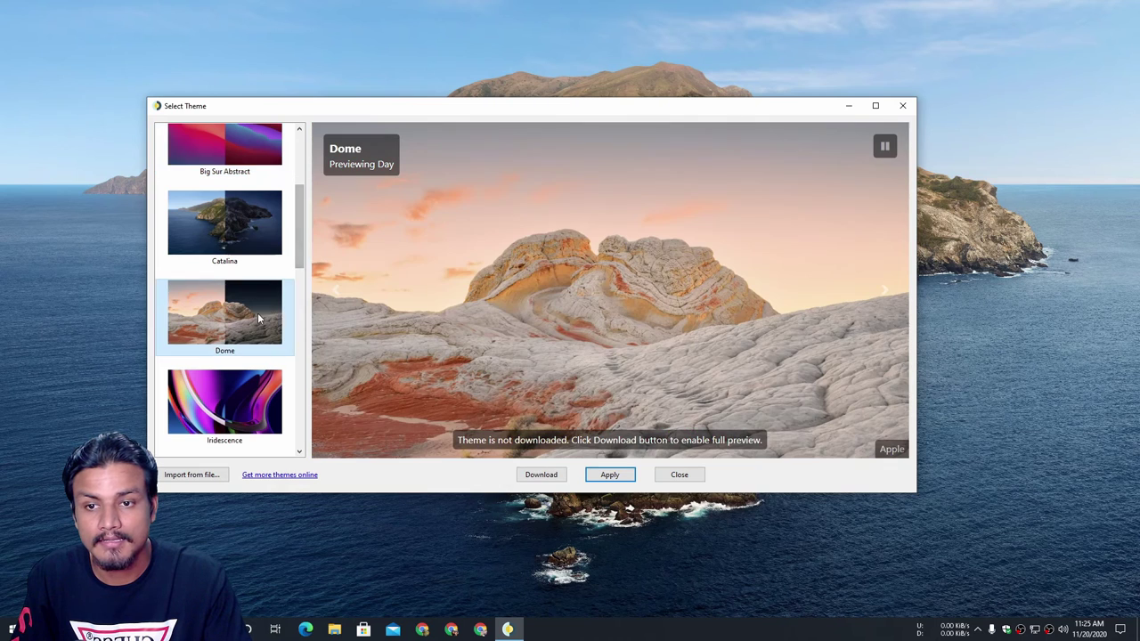
scroll(294, 260, down, 2)
click(292, 268)
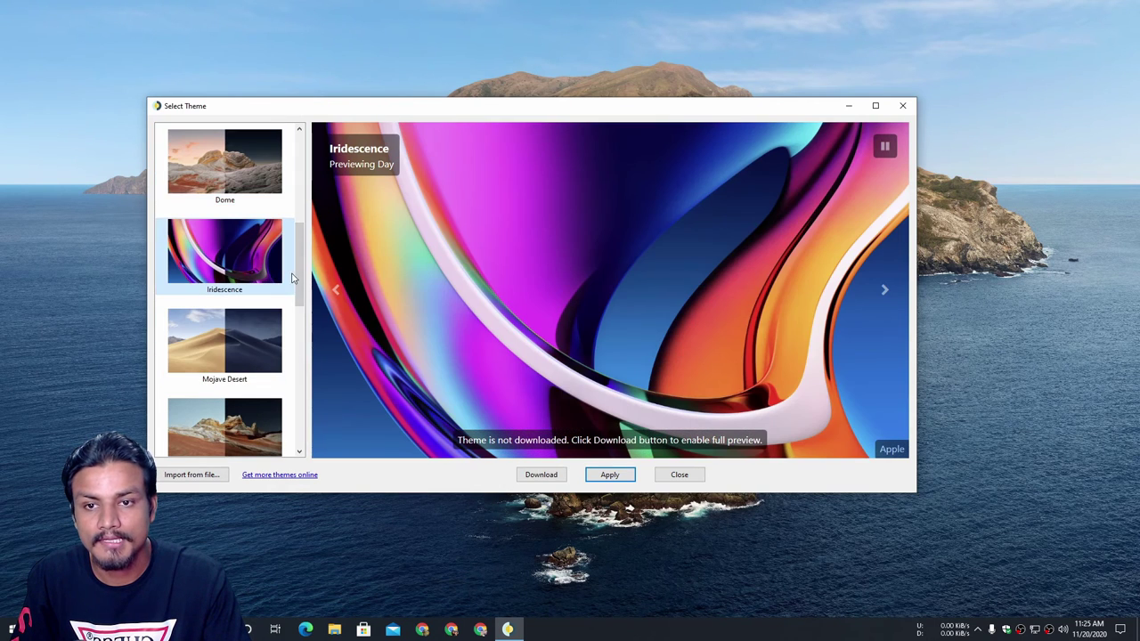
scroll(298, 277, down, 2)
click(294, 263)
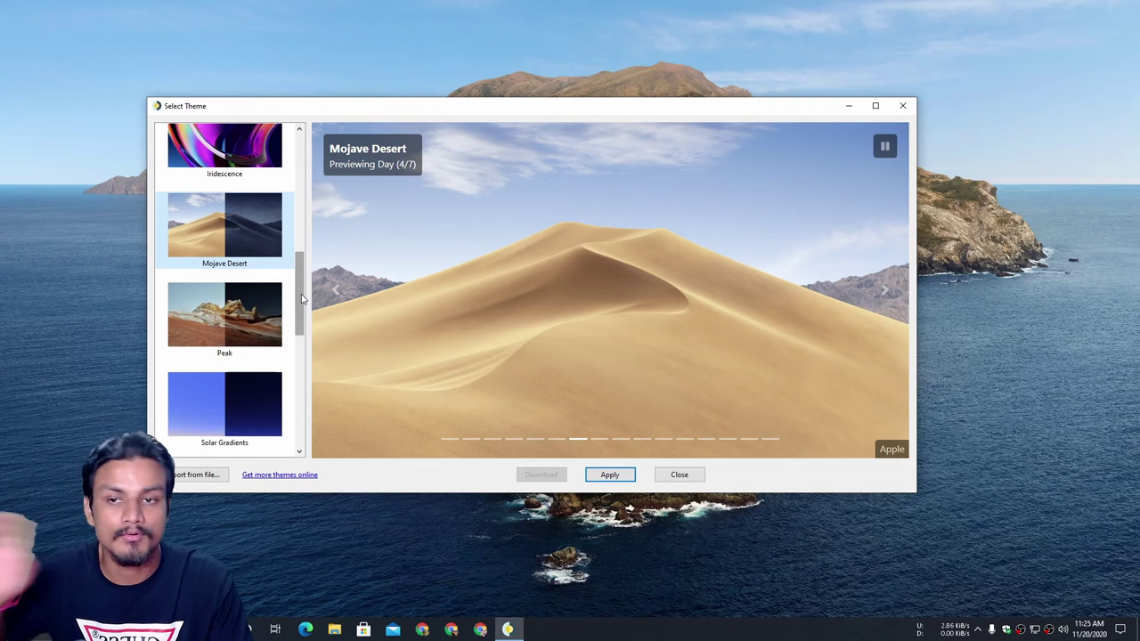
Step: Preview The Beach, The Cliffs, The Desert and The Lake themes
drag(301, 299, 300, 349)
click(261, 310)
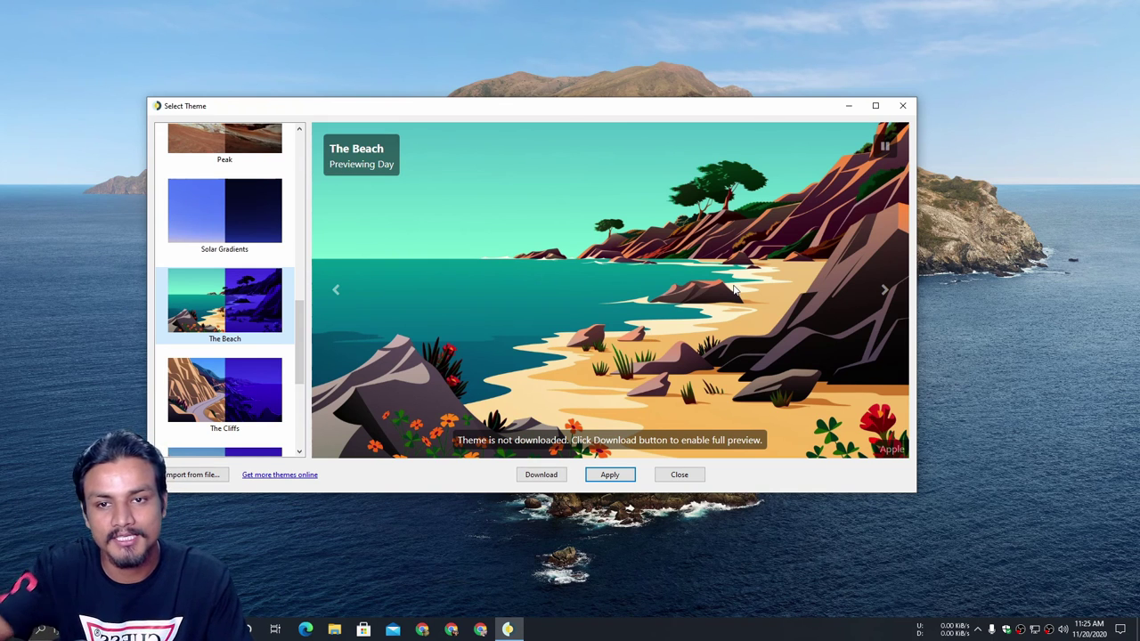
drag(299, 322, 299, 353)
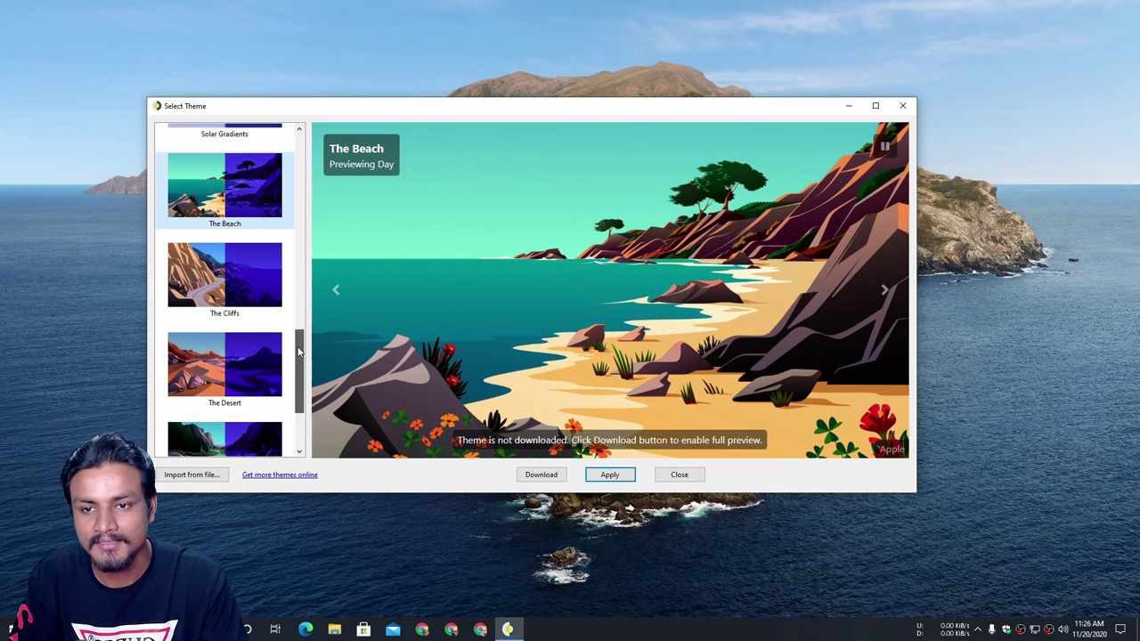
click(274, 308)
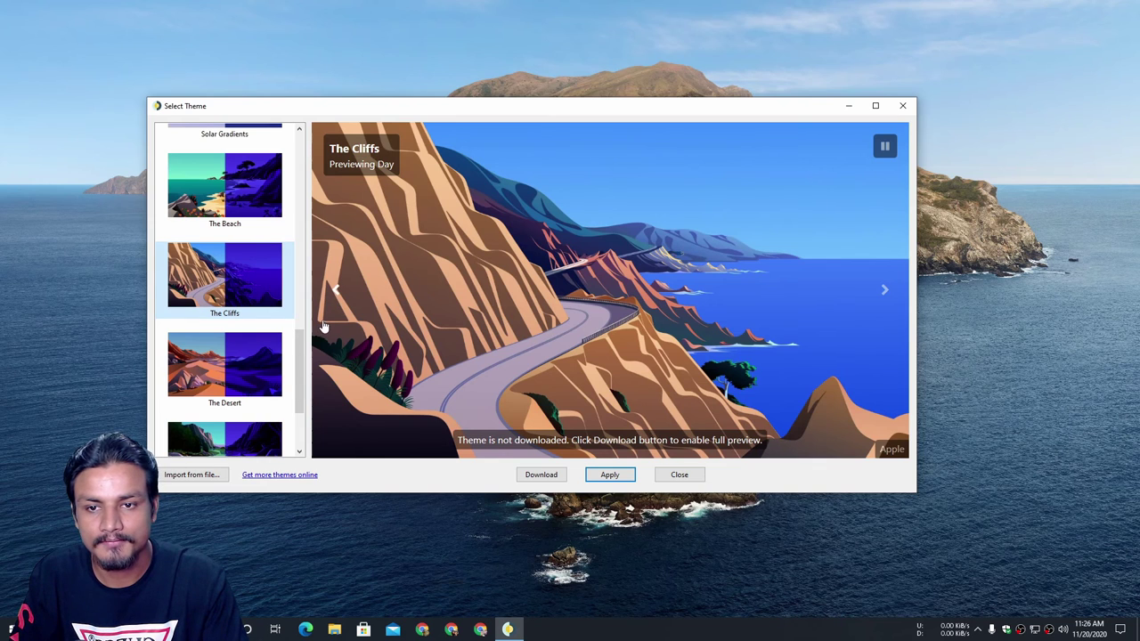
drag(305, 357, 305, 368)
click(266, 349)
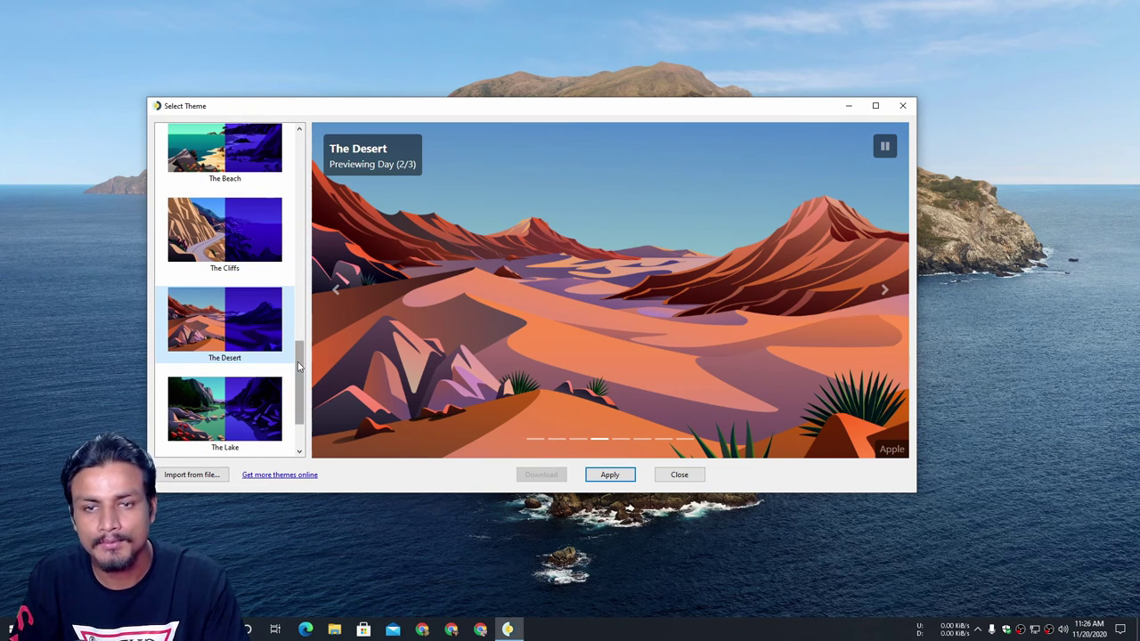
drag(299, 365, 299, 389)
click(252, 357)
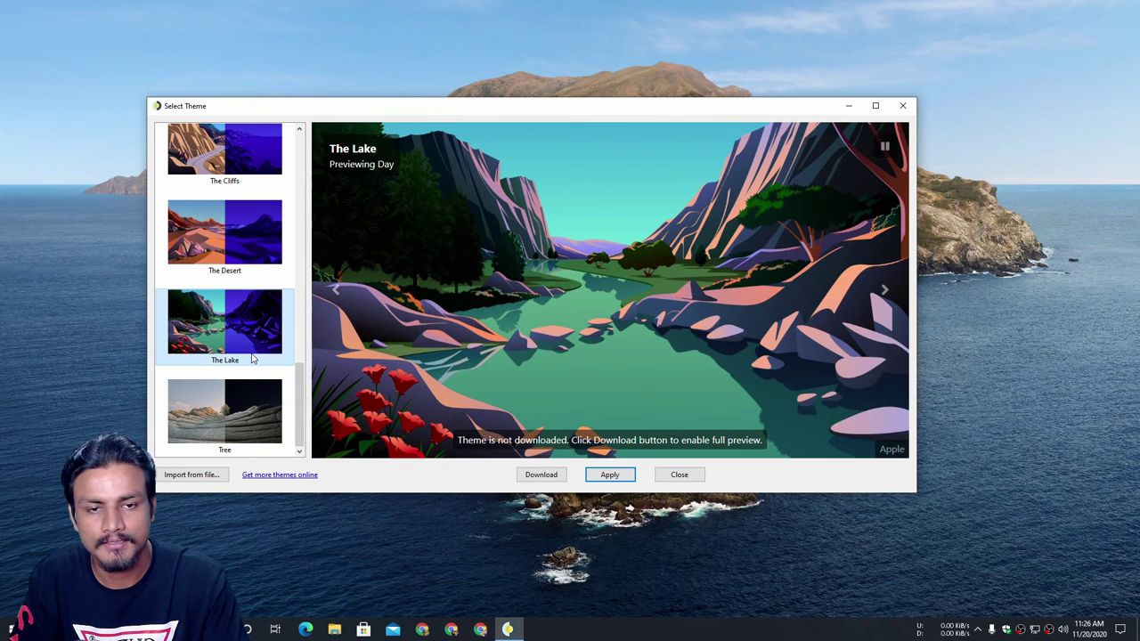
Step: Apply the Tree theme and minimize the theme selection window to reveal the wallpaper
click(230, 420)
click(609, 474)
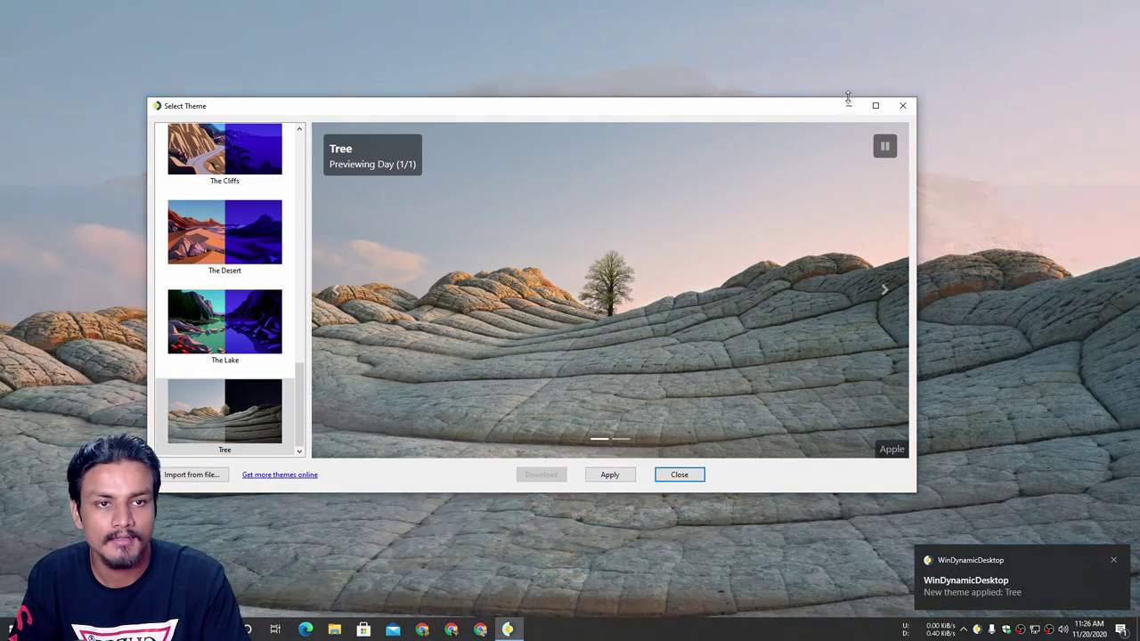
click(848, 100)
right_click(531, 287)
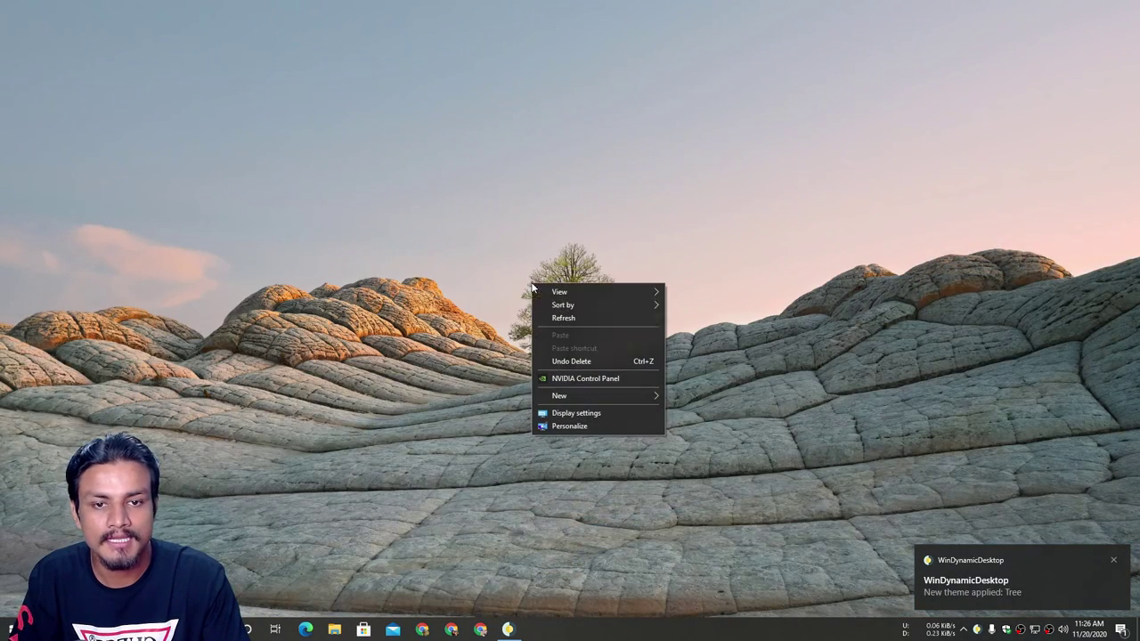
Step: Open the Windows date and time settings and turn off automatic time and automatic time zone
right_click(1086, 629)
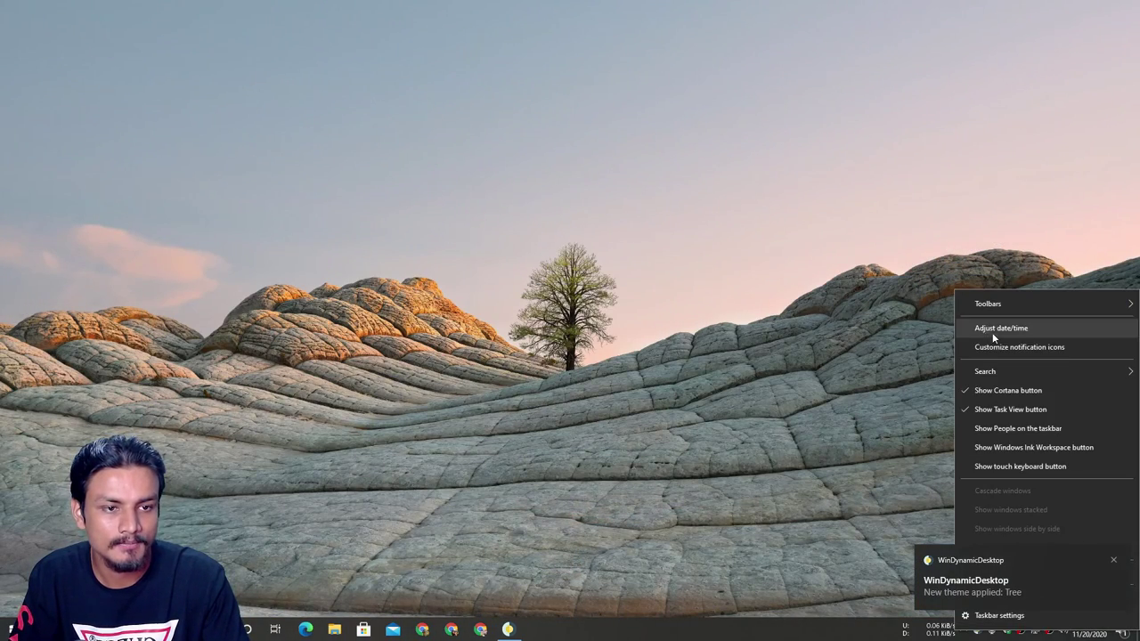
click(1000, 327)
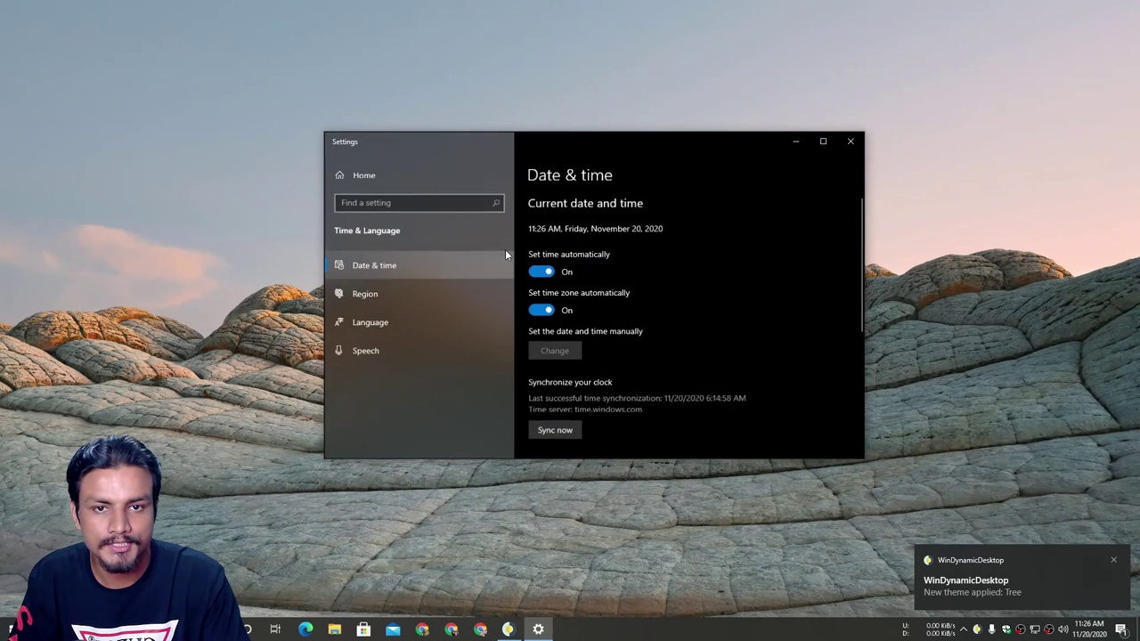
click(541, 271)
click(541, 309)
Step: Set the system time manually to 11:26 PM and move the Settings window to view the Tree wallpaper at night
click(554, 349)
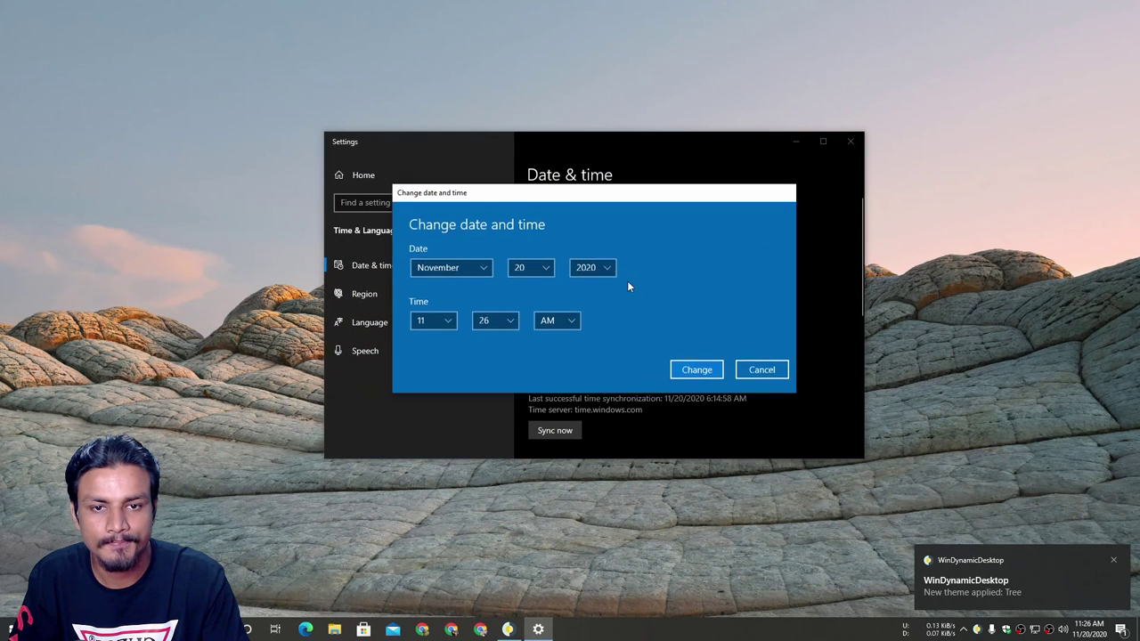
click(568, 324)
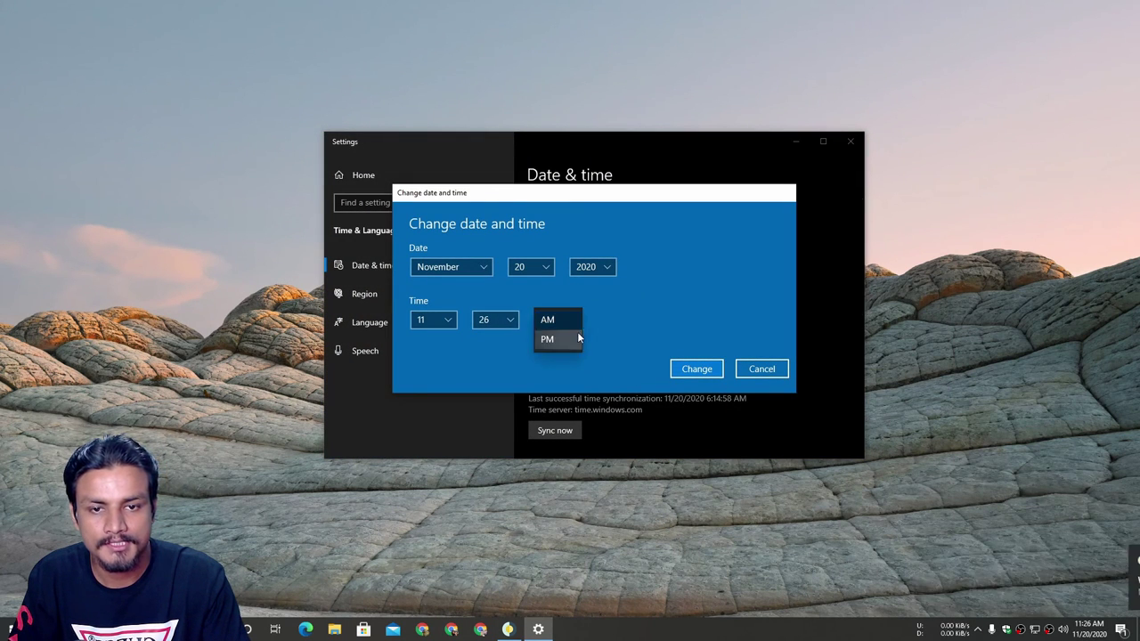
click(577, 336)
click(696, 369)
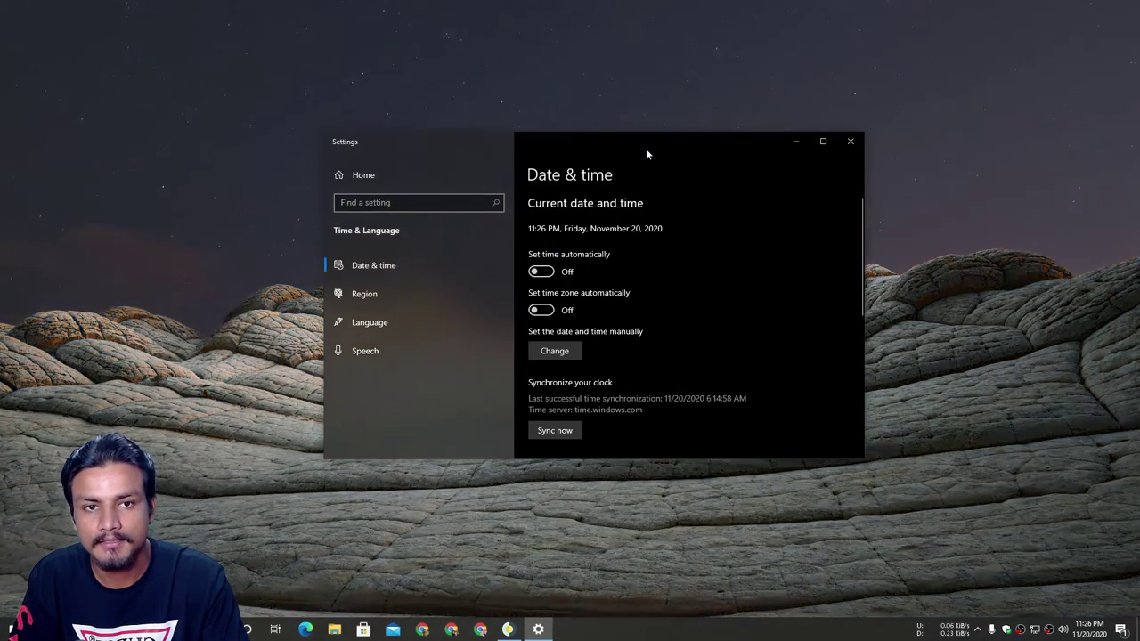
drag(643, 148, 663, 201)
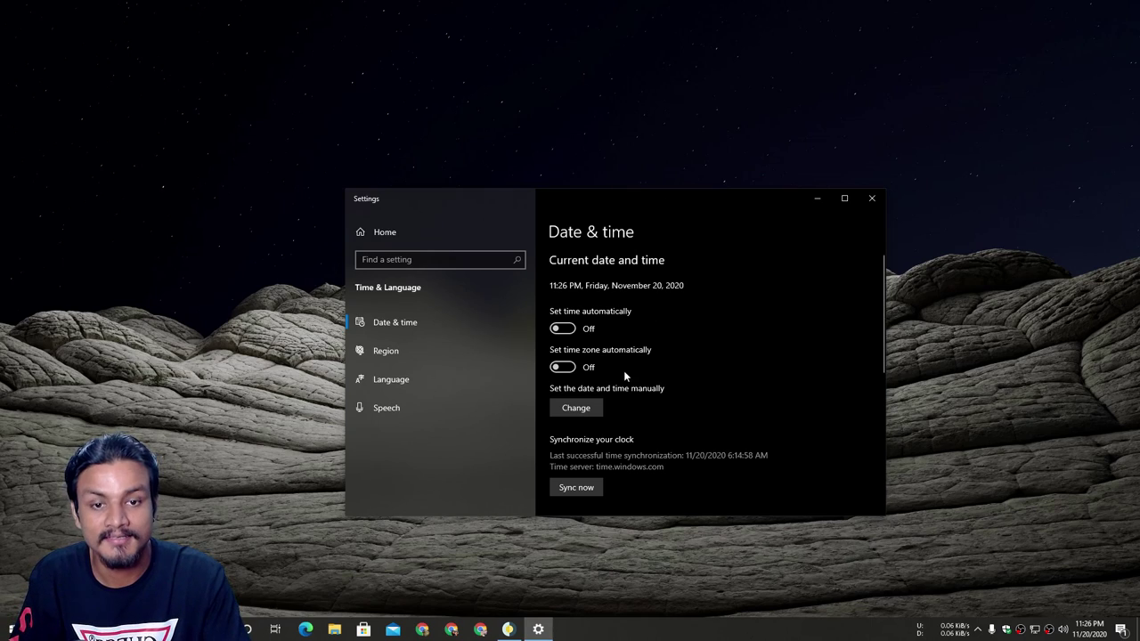
Step: Turn automatic time zone and automatic time back on, check the wallpaper, and close the Settings window
click(561, 366)
click(562, 329)
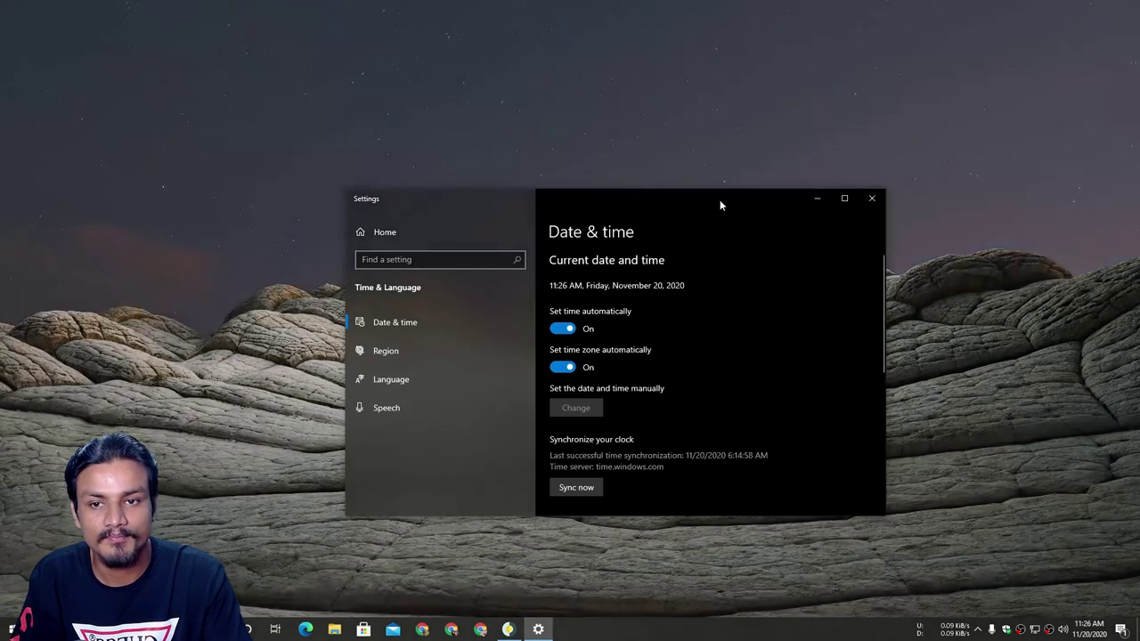
drag(719, 203, 662, 192)
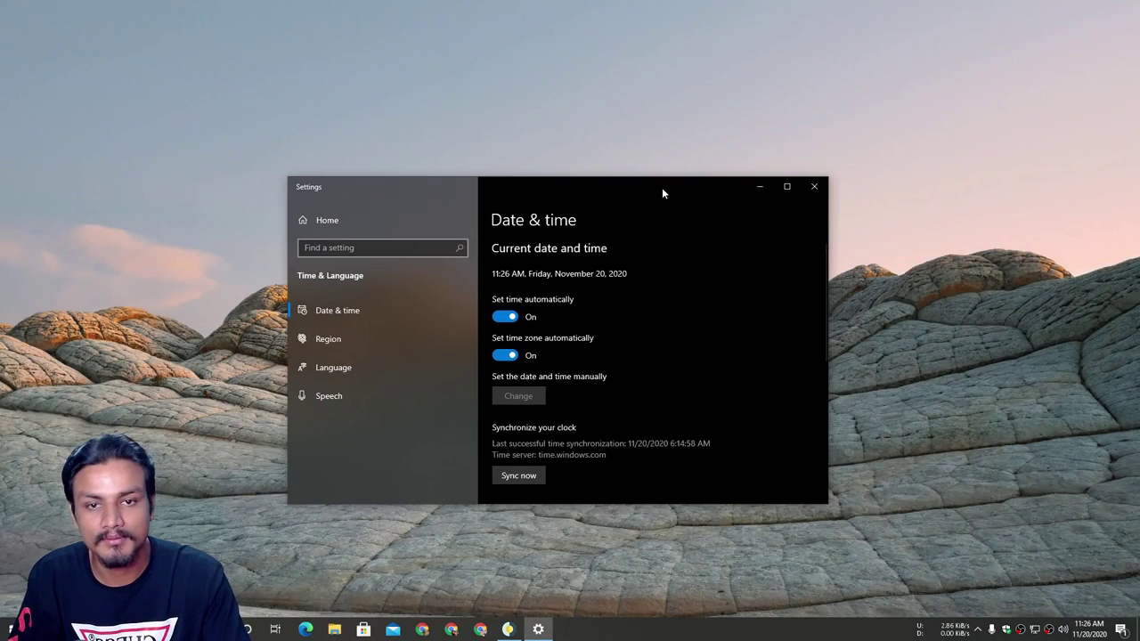
click(808, 189)
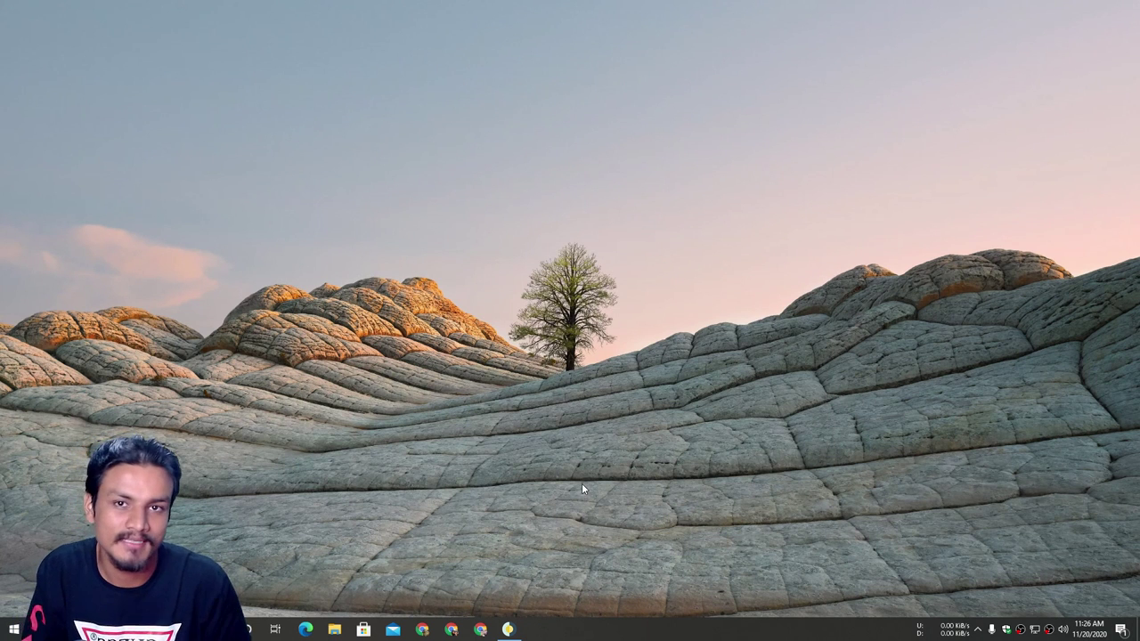